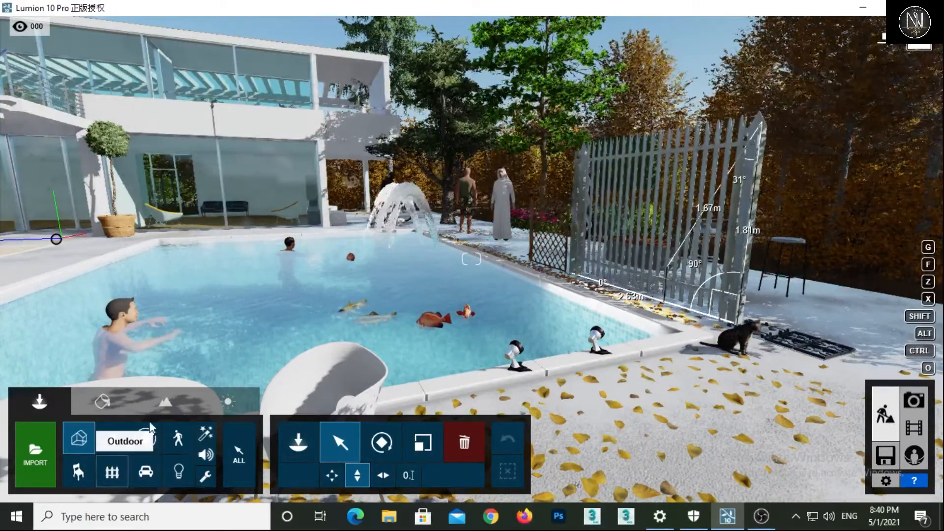
# Switch to landscape editing and pull the view back from the pool to an overview of the house, forest and surrounding plain
pyautogui.click(166, 410)
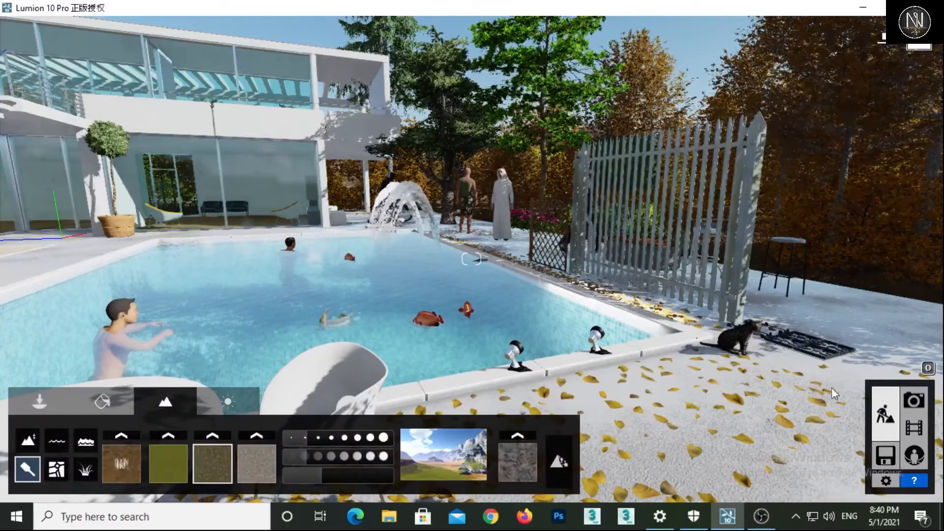
pyautogui.press('q')
pyautogui.press('q')
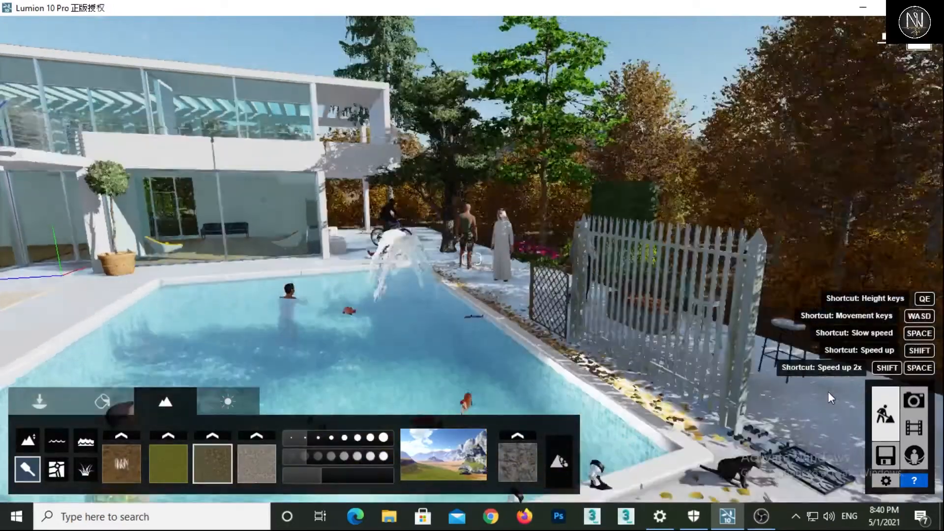
pyautogui.press('q')
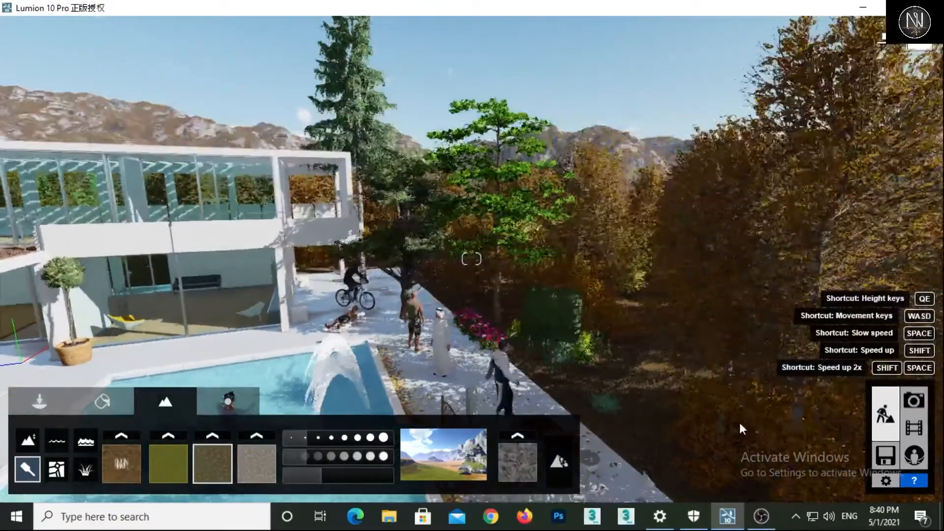
pyautogui.press('s')
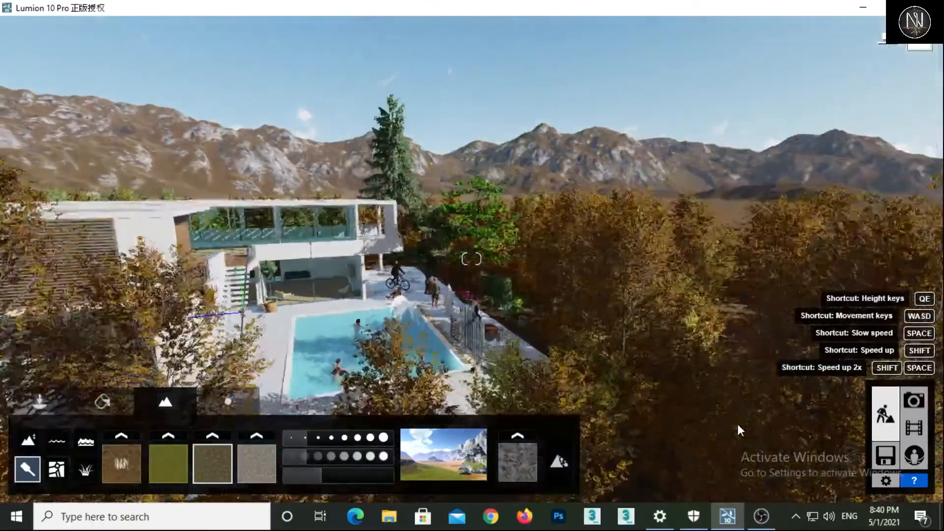
pyautogui.press('s')
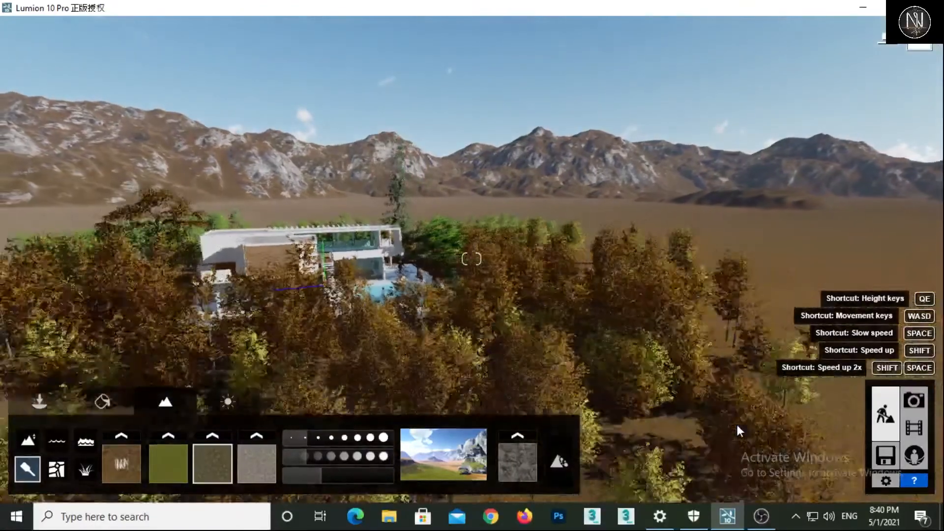
pyautogui.moveTo(736, 422)
pyautogui.mouseDown(button='right')
pyautogui.moveTo(658, 418)
pyautogui.moveTo(752, 414)
pyautogui.mouseUp(button='right')
pyautogui.press('s')
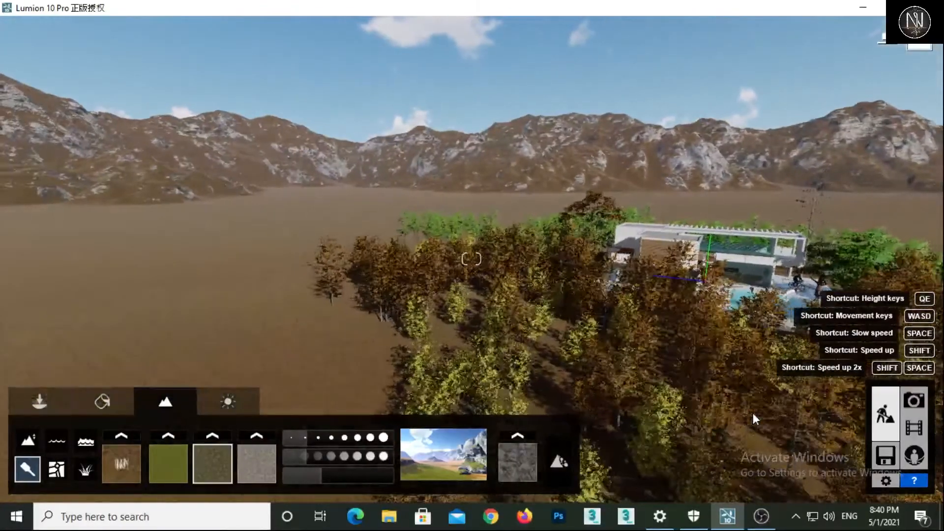
pyautogui.press('s')
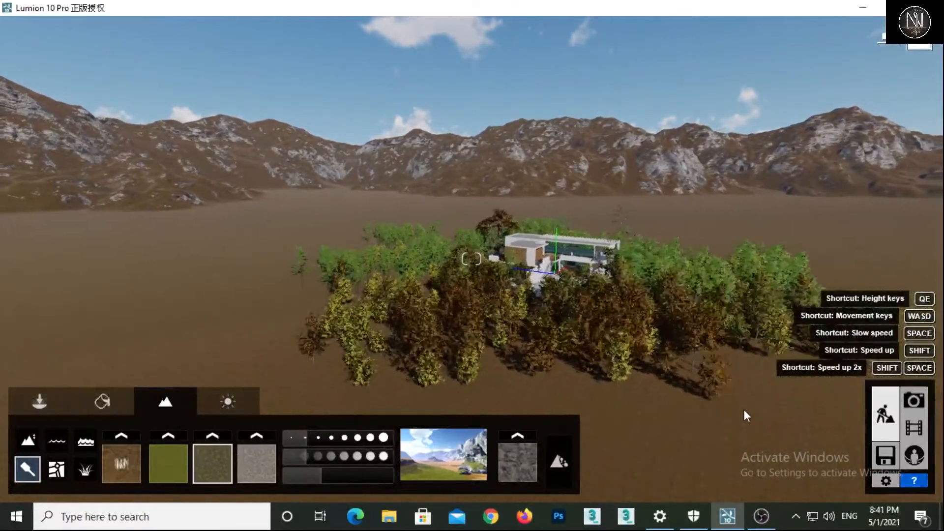
pyautogui.moveTo(744, 409); pyautogui.dragTo(746, 452, button='right')
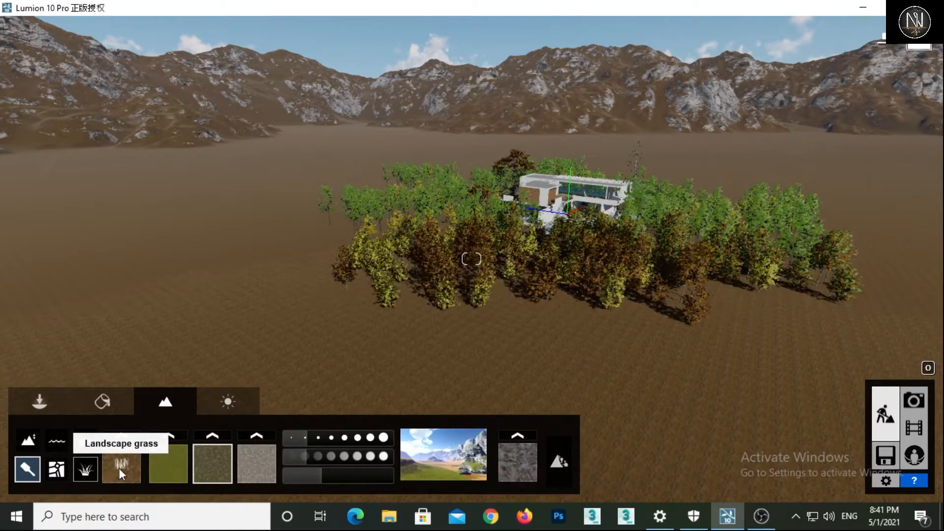
# Raise the terrain into low mounds on the open plain in front of the forest with the Raise height brush
pyautogui.click(29, 440)
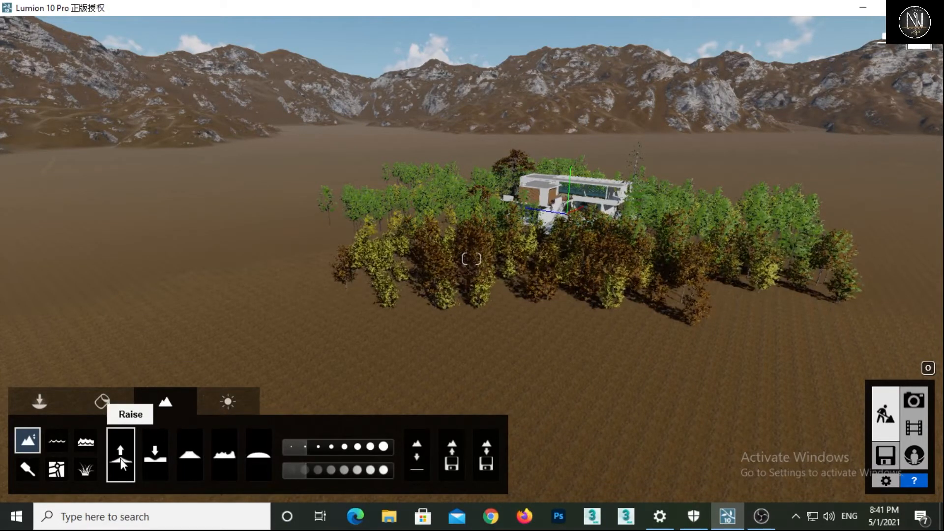
pyautogui.click(577, 433)
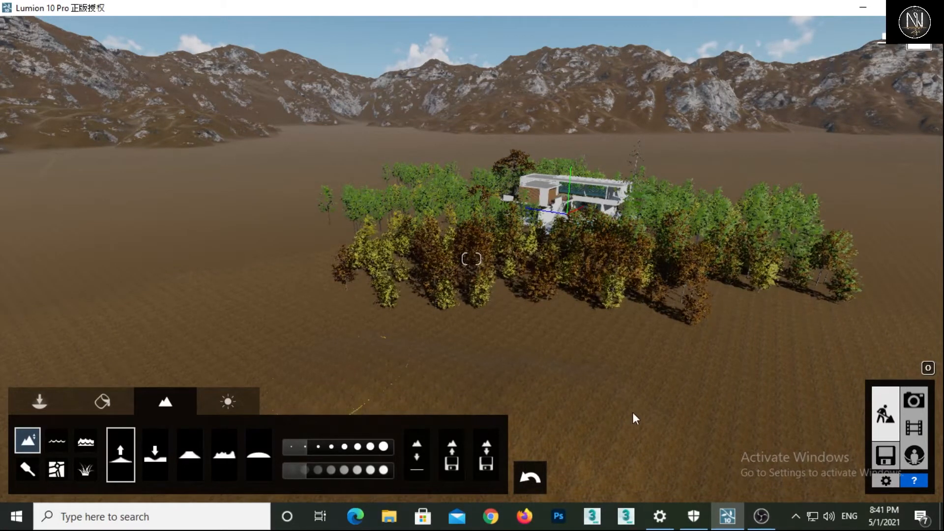
pyautogui.moveTo(590, 381); pyautogui.dragTo(563, 364, button='middle')
pyautogui.scroll(-4, 550, 364)
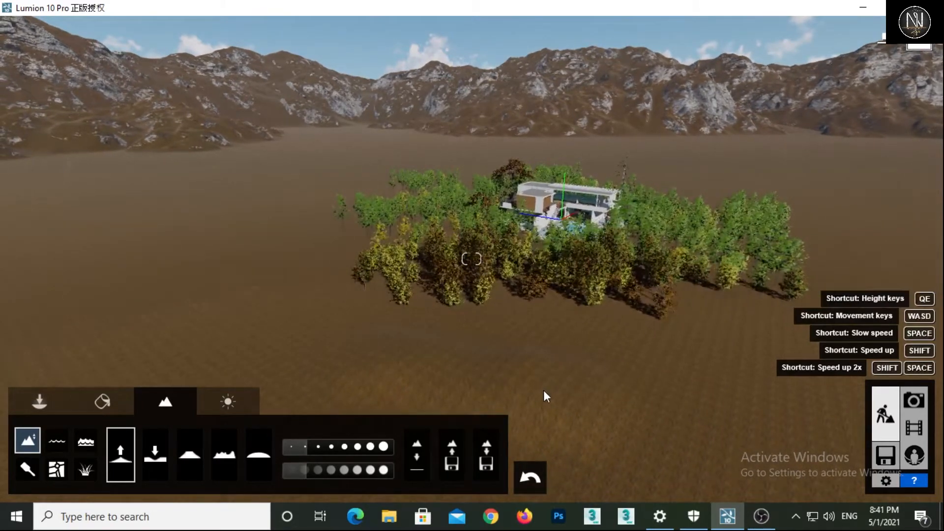
pyautogui.press('d')
pyautogui.moveTo(544, 395); pyautogui.dragTo(540, 401, button='right')
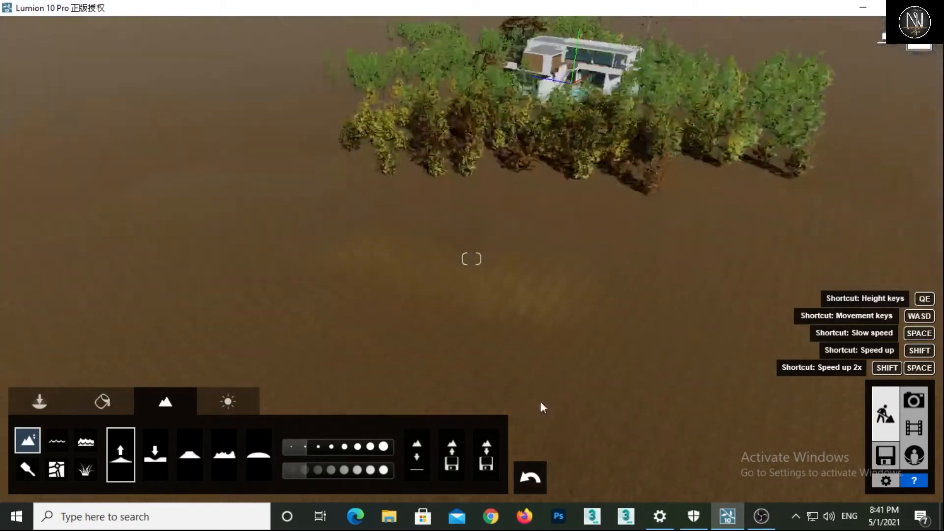
pyautogui.press('e')
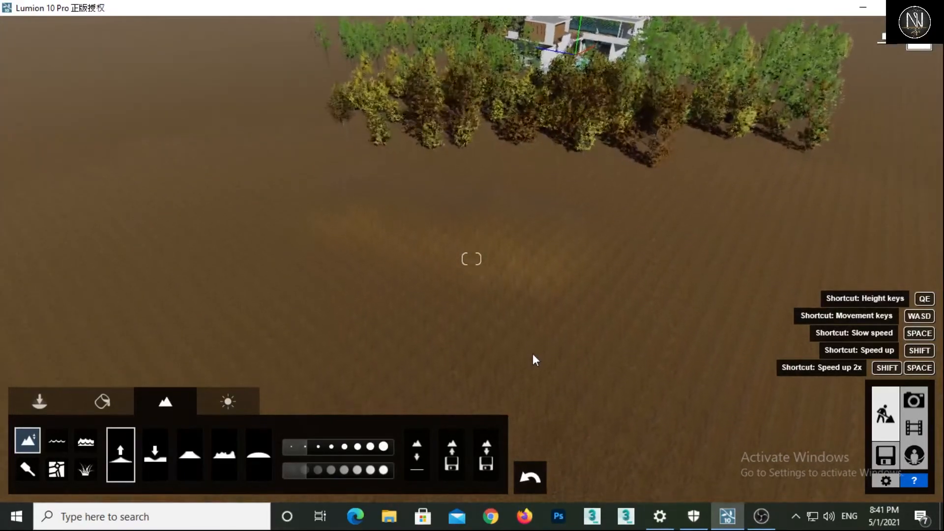
pyautogui.moveTo(532, 353); pyautogui.dragTo(551, 441, button='right')
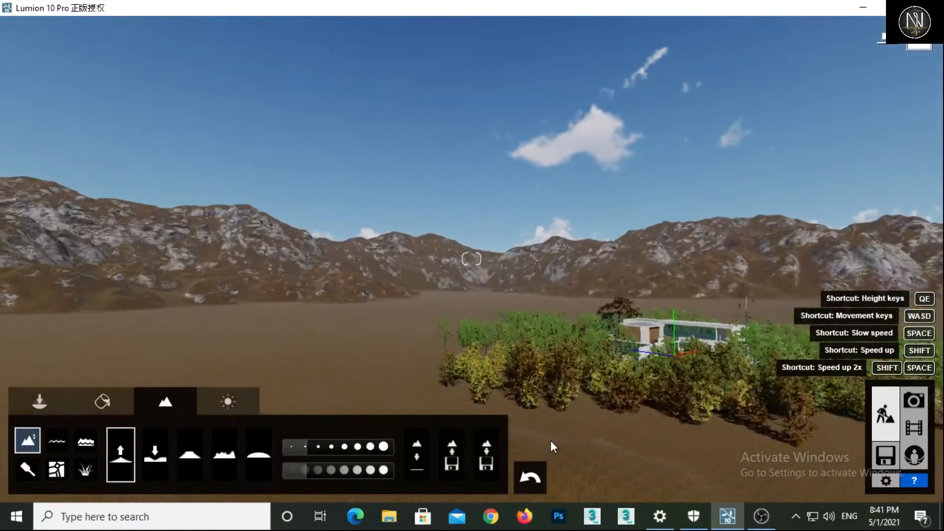
pyautogui.press('e')
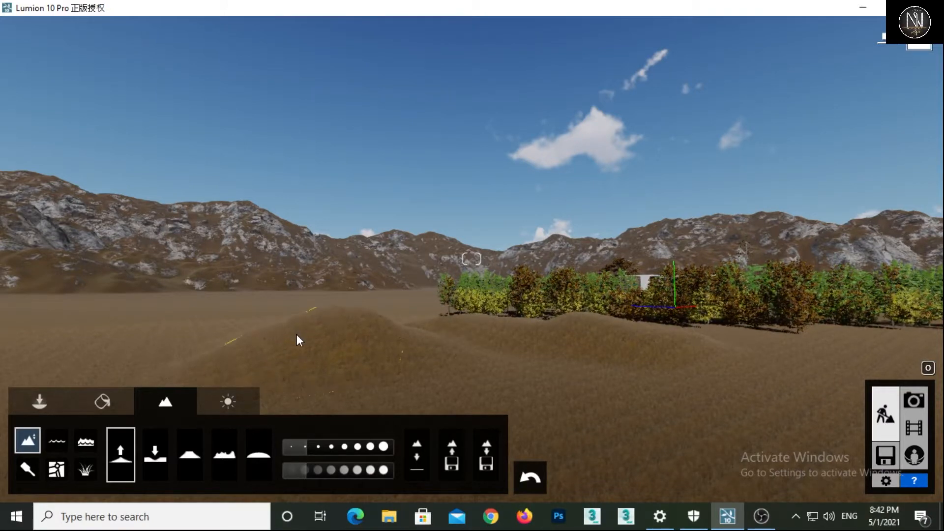
pyautogui.moveTo(297, 334)
pyautogui.mouseDown()
pyautogui.moveTo(249, 352)
pyautogui.moveTo(279, 339)
pyautogui.mouseUp()
# Increase the brush speed and brush size, and raise the larger mound into a broad, tall hill
pyautogui.press('s')
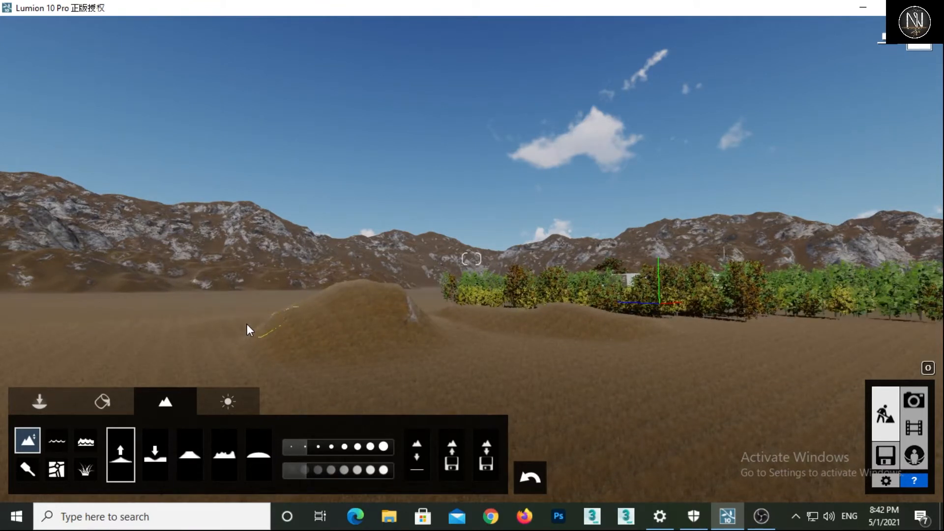
pyautogui.moveTo(318, 470); pyautogui.dragTo(326, 470)
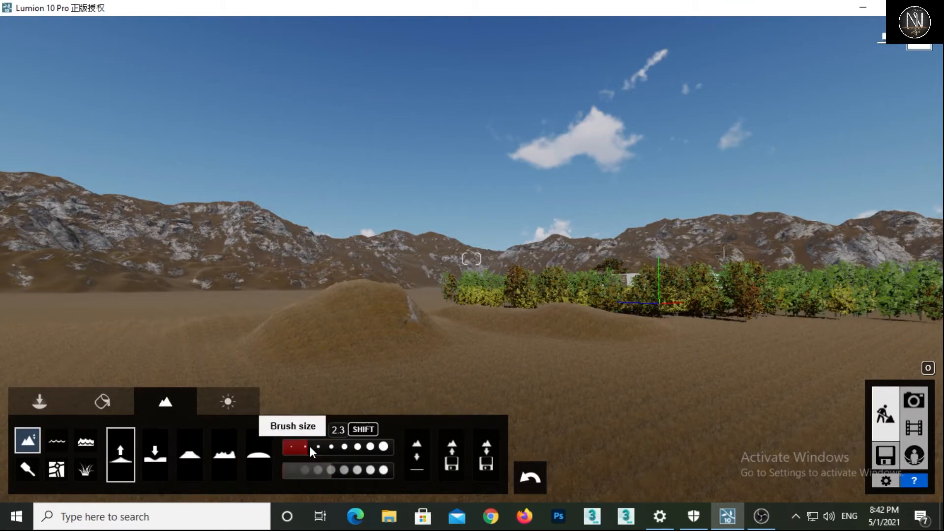
pyautogui.click(322, 446)
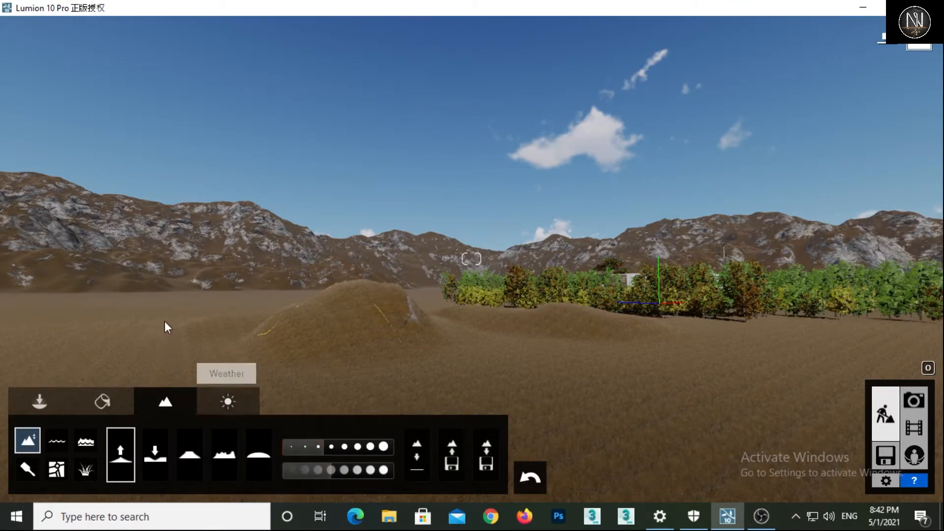
pyautogui.moveTo(154, 316)
pyautogui.mouseDown()
pyautogui.moveTo(160, 295)
pyautogui.moveTo(247, 299)
pyautogui.mouseUp()
# Lower the ground between the big hill and the smaller mound, using the Lower brush at a larger brush size
pyautogui.press('d')
pyautogui.press('d')
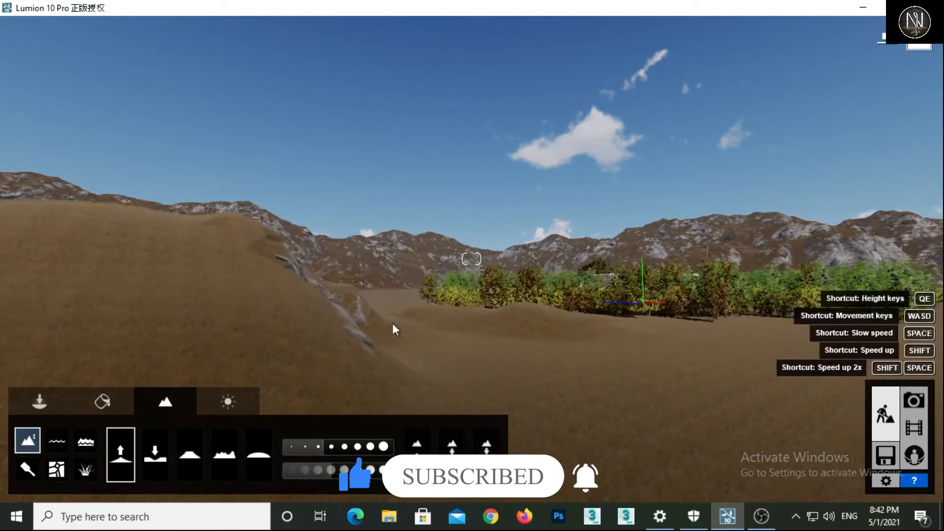
pyautogui.moveTo(521, 303); pyautogui.dragTo(522, 303, button='right')
pyautogui.press('d')
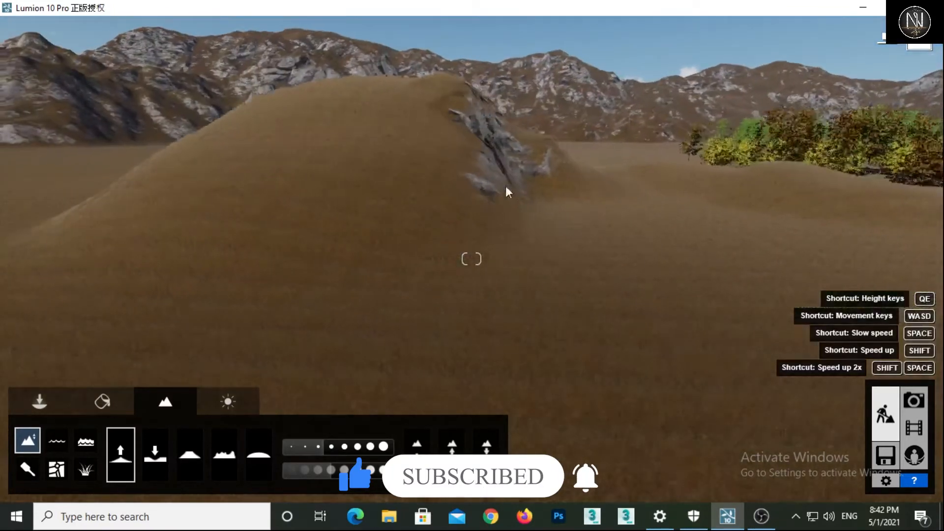
pyautogui.press('d')
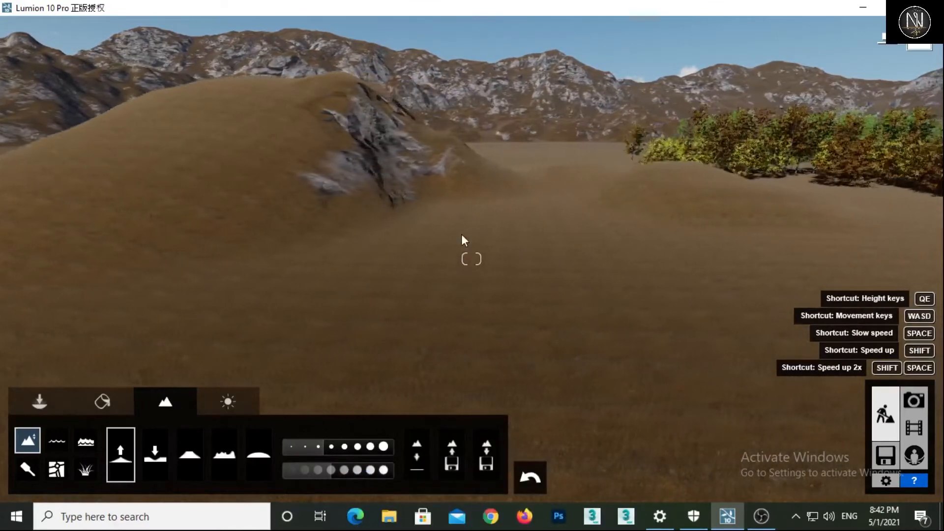
pyautogui.press('d')
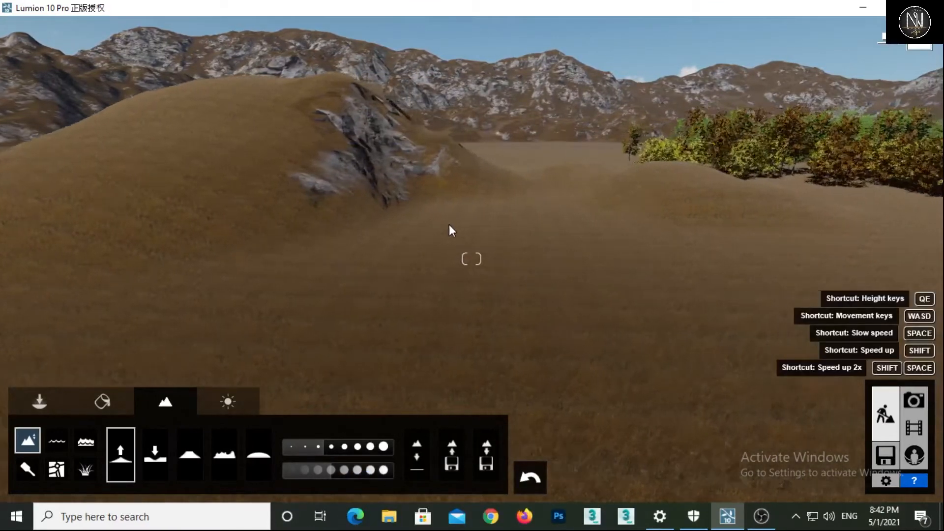
pyautogui.click(157, 455)
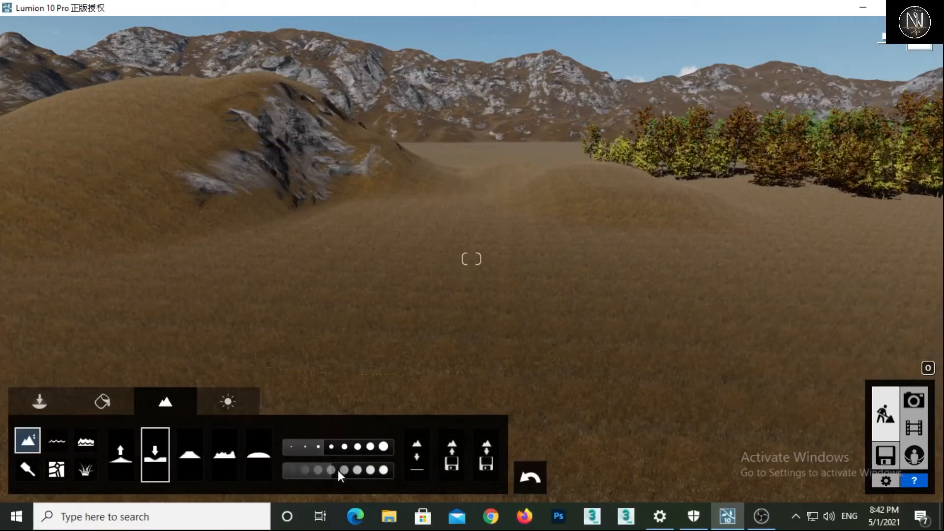
pyautogui.moveTo(331, 471); pyautogui.dragTo(320, 473)
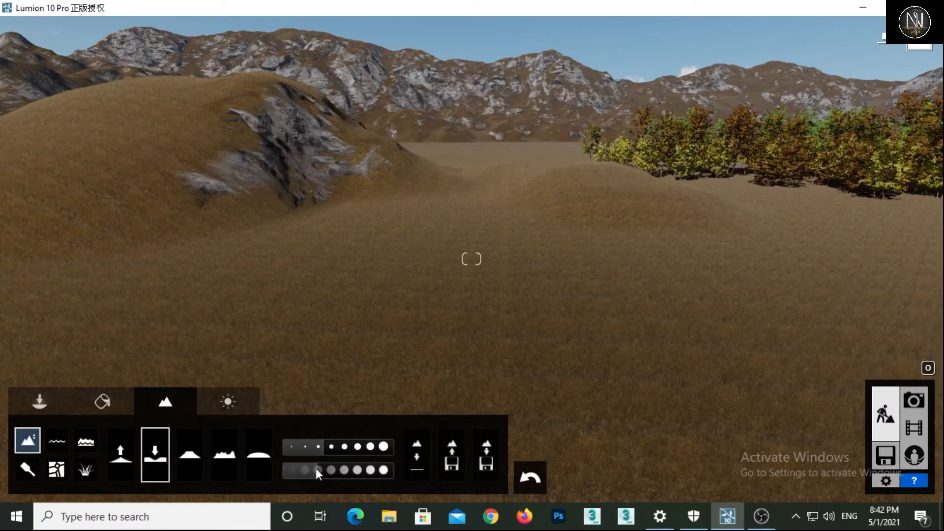
pyautogui.moveTo(319, 470)
pyautogui.mouseDown()
pyautogui.moveTo(363, 469)
pyautogui.moveTo(319, 470)
pyautogui.moveTo(334, 470)
pyautogui.moveTo(338, 449)
pyautogui.moveTo(352, 449)
pyautogui.moveTo(338, 449)
pyautogui.mouseUp()
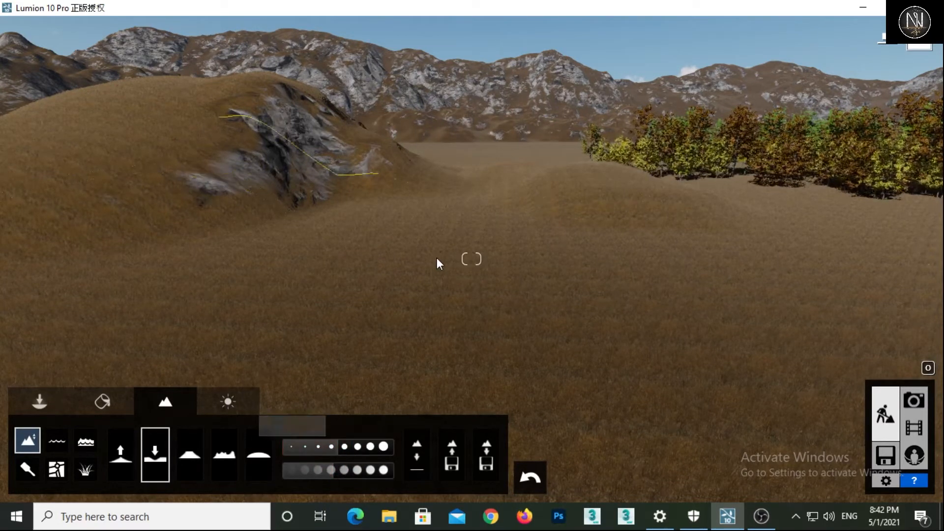
pyautogui.moveTo(436, 273); pyautogui.dragTo(456, 266)
# Flatten part of the big hill's rocky slope with the Flatten brush at a reduced brush speed
pyautogui.press('s')
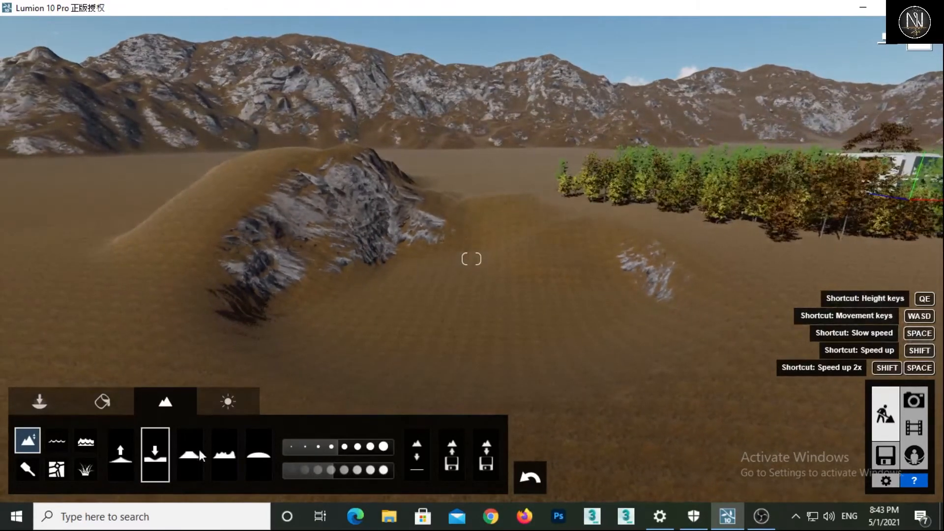
pyautogui.click(194, 452)
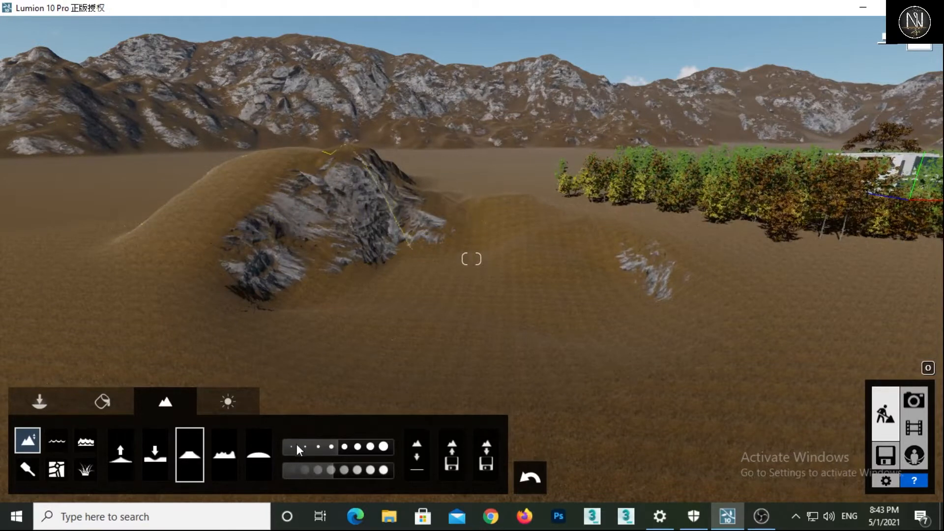
pyautogui.click(300, 469)
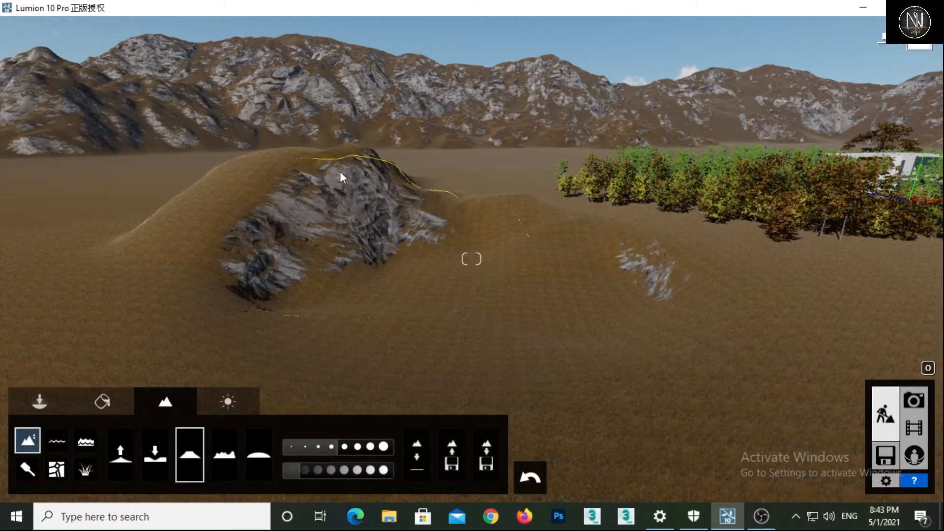
pyautogui.moveTo(327, 171); pyautogui.dragTo(327, 174)
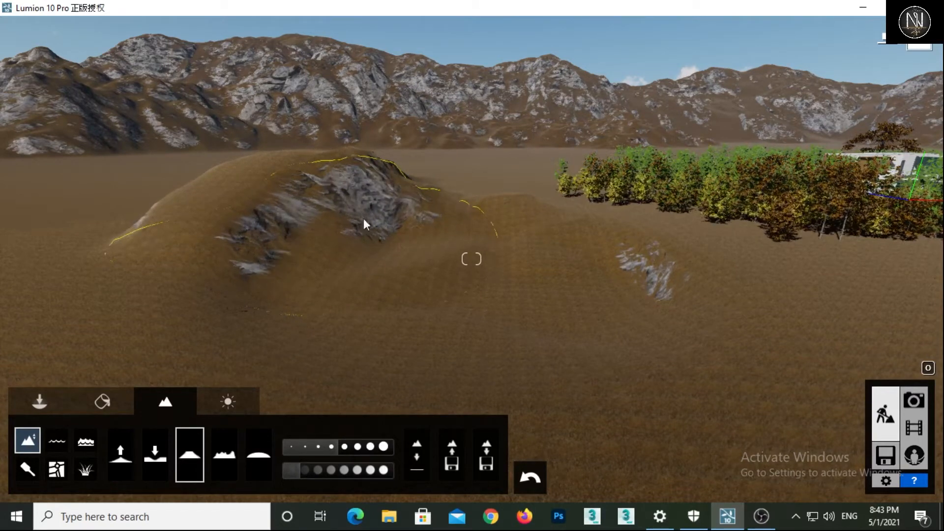
# Reduce the brush size and roughen the flat ground beside the small mound into an uneven rocky ridge with the Jitter brush
pyautogui.click(224, 453)
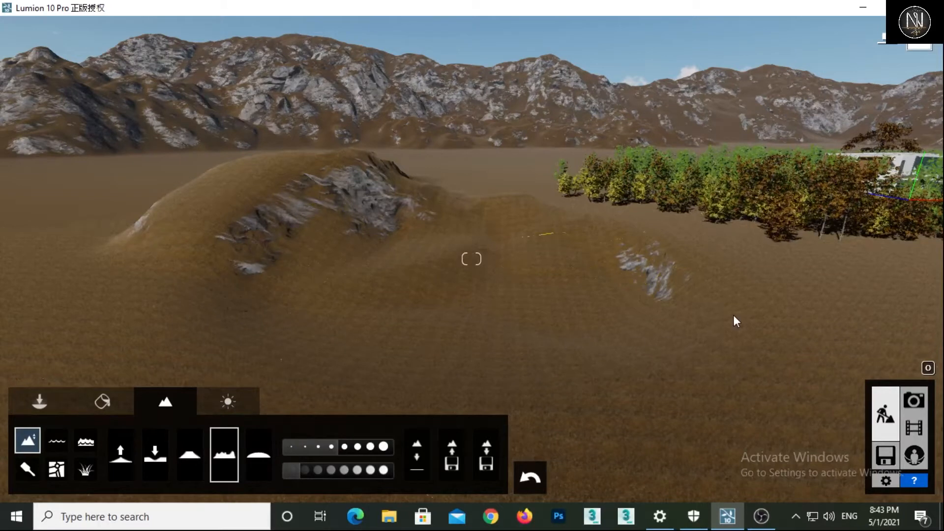
pyautogui.click(308, 447)
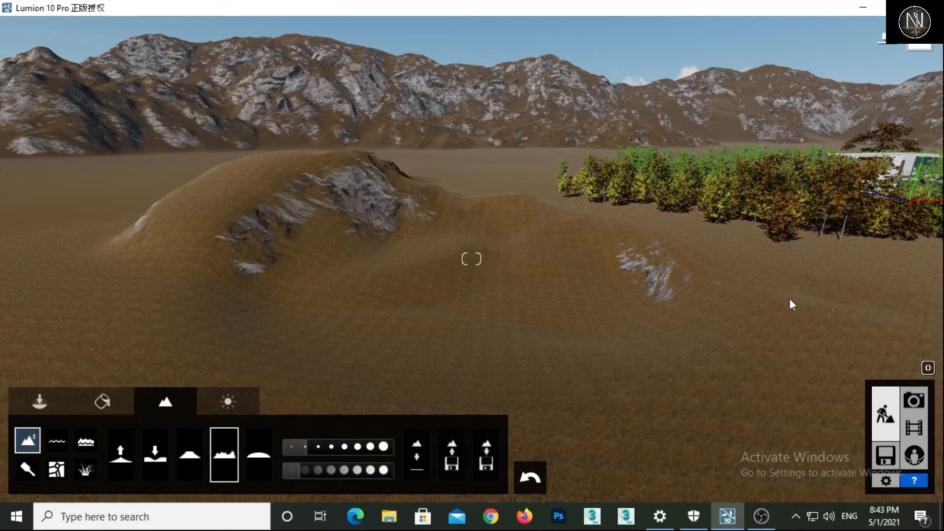
pyautogui.moveTo(775, 314)
pyautogui.mouseDown()
pyautogui.moveTo(762, 299)
pyautogui.moveTo(820, 317)
pyautogui.moveTo(771, 299)
pyautogui.moveTo(723, 248)
pyautogui.moveTo(704, 246)
pyautogui.mouseUp()
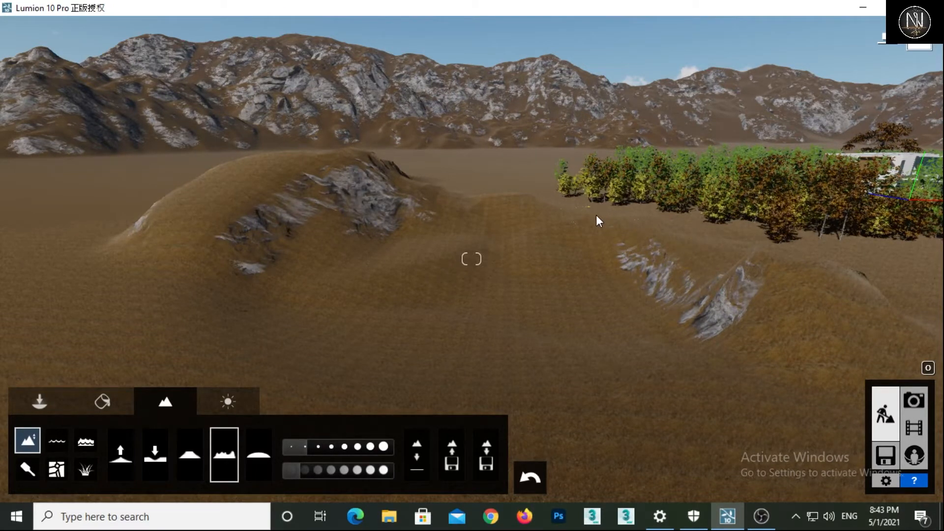
# Smooth the lower rocky slope of the big hill and the rocky edge of the smaller mound with the Smooth brush
pyautogui.click(265, 458)
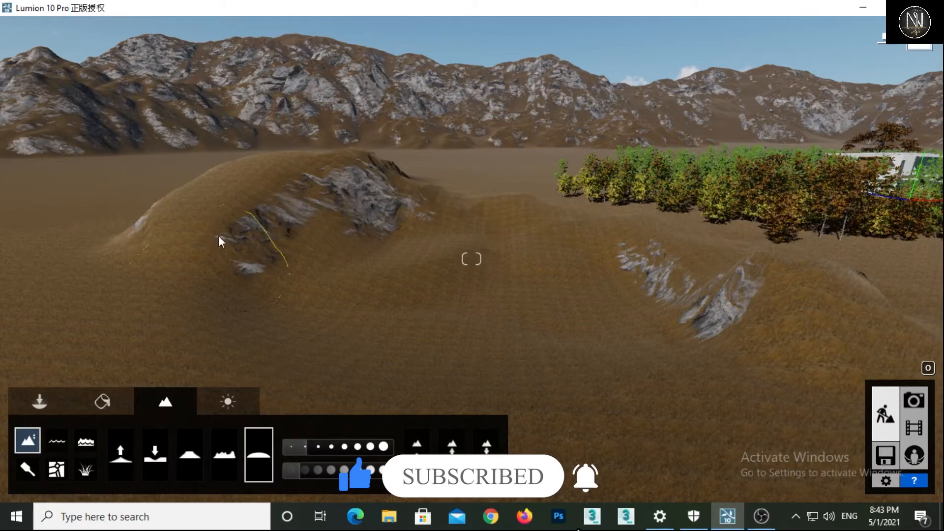
pyautogui.moveTo(234, 227)
pyautogui.mouseDown()
pyautogui.moveTo(275, 237)
pyautogui.moveTo(116, 248)
pyautogui.mouseUp()
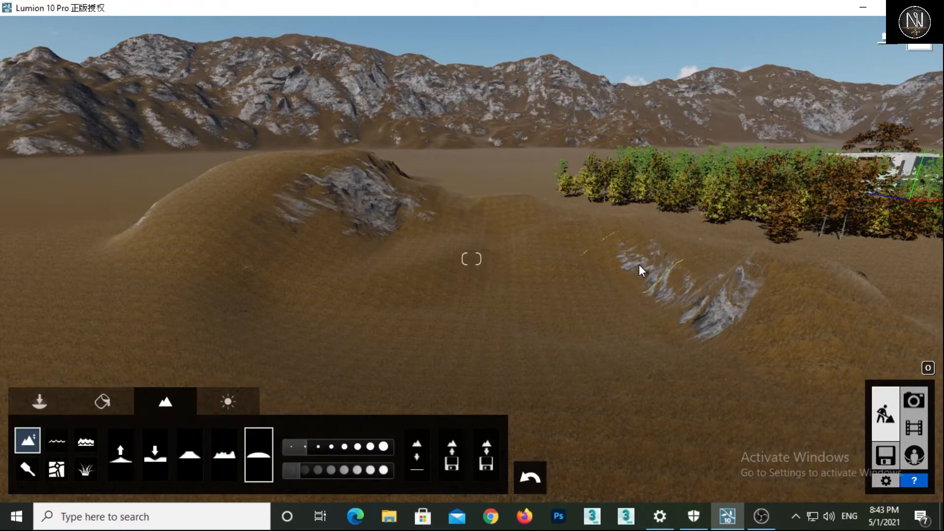
pyautogui.moveTo(639, 265); pyautogui.dragTo(644, 266)
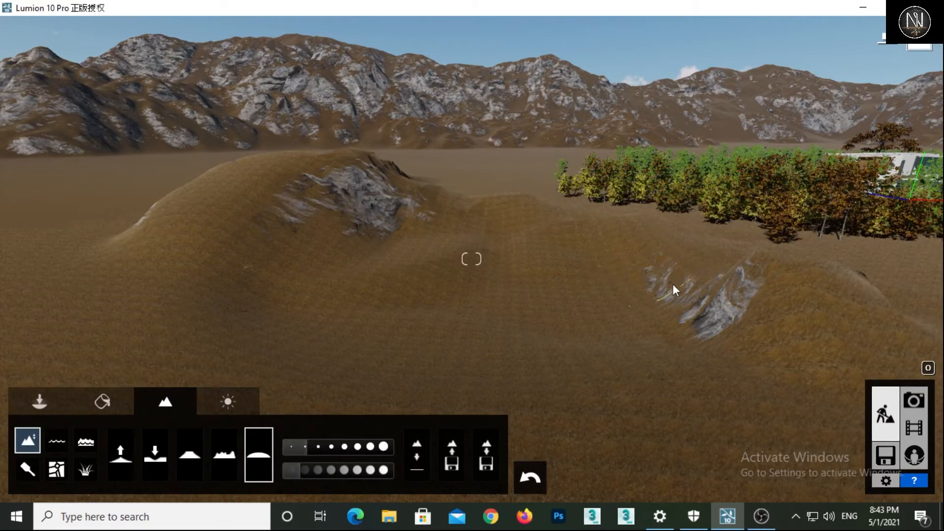
# Smooth the outer part of the rocky patch beside the smaller mound with the Smooth brush
pyautogui.moveTo(673, 284)
pyautogui.mouseDown()
pyautogui.moveTo(656, 274)
pyautogui.moveTo(614, 314)
pyautogui.mouseUp()
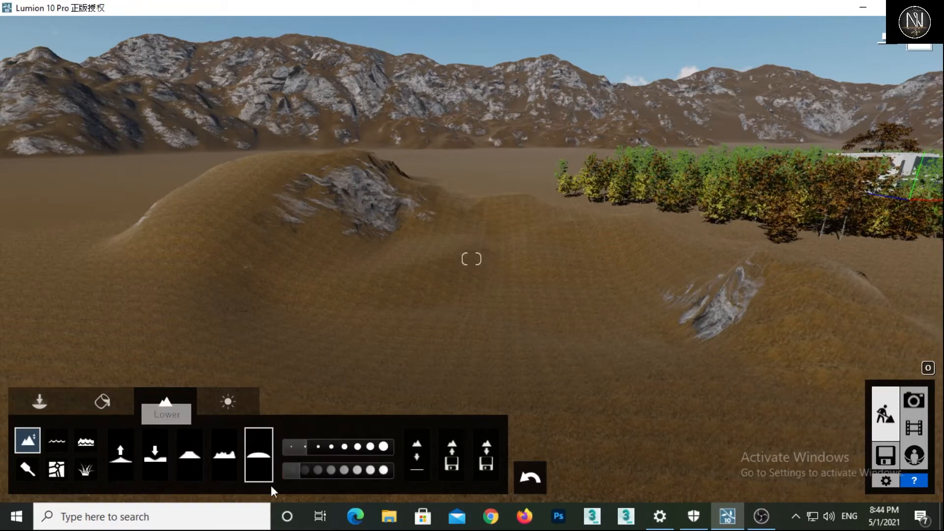
# Place a water surface in the basin between the two hills and stretch its corners outward past the basin's banks
pyautogui.click(56, 443)
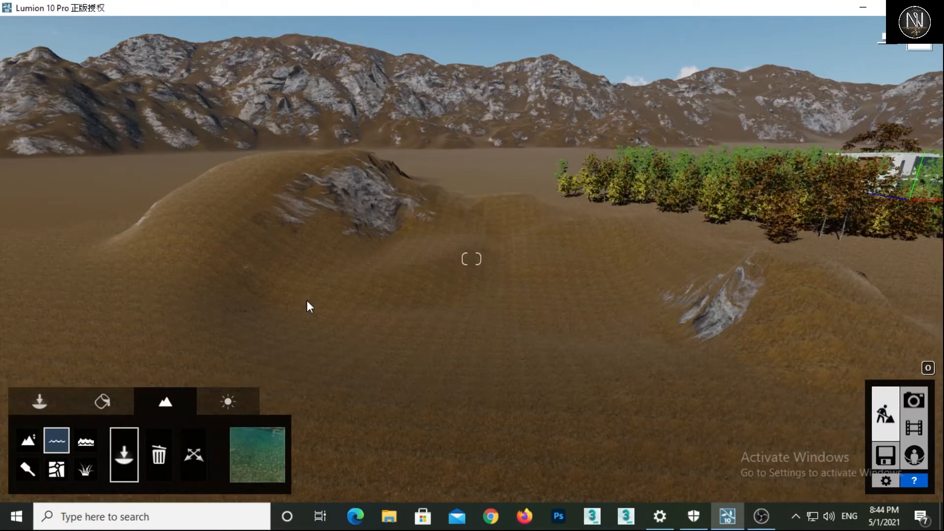
pyautogui.moveTo(315, 296); pyautogui.dragTo(632, 227)
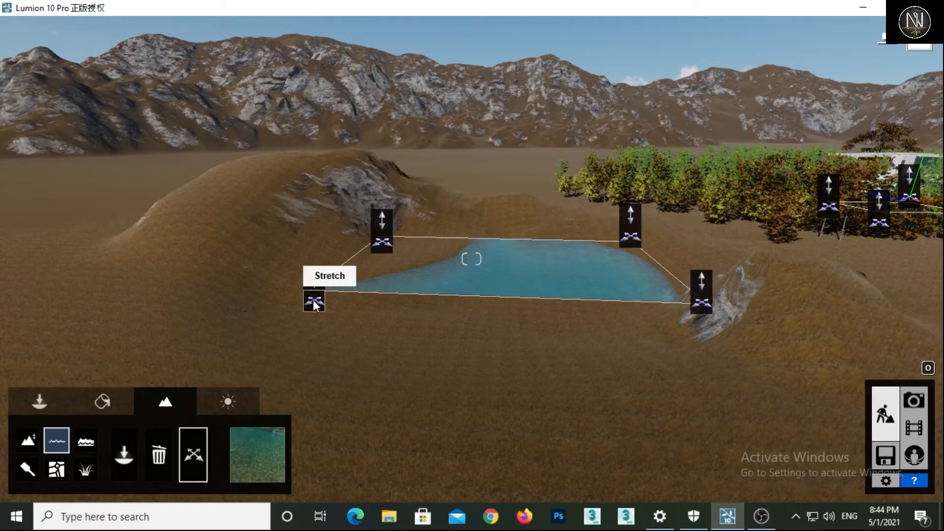
pyautogui.moveTo(314, 303); pyautogui.dragTo(244, 385)
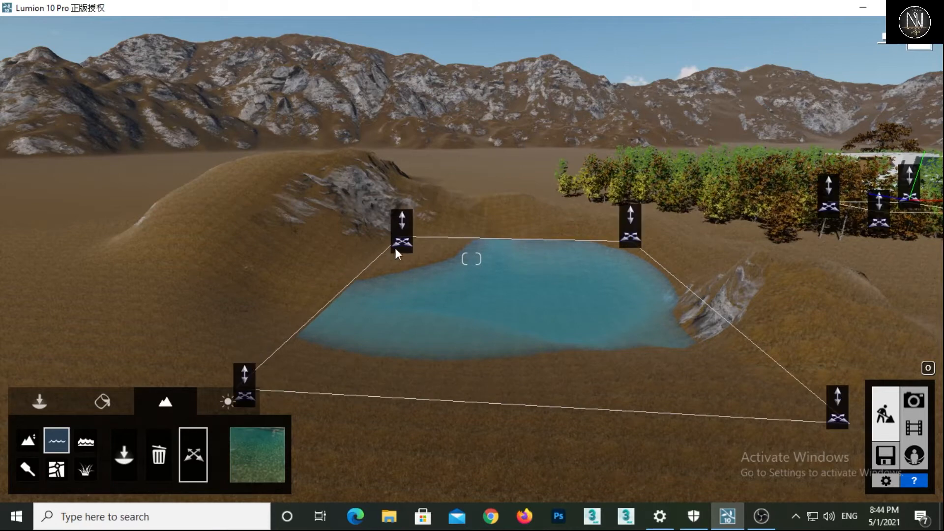
pyautogui.moveTo(401, 242); pyautogui.dragTo(307, 229)
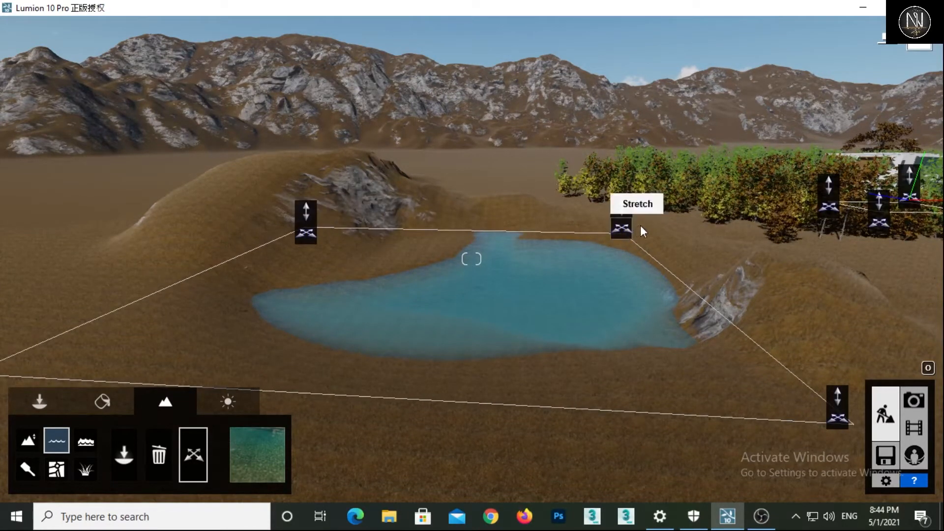
pyautogui.moveTo(641, 227); pyautogui.dragTo(672, 207)
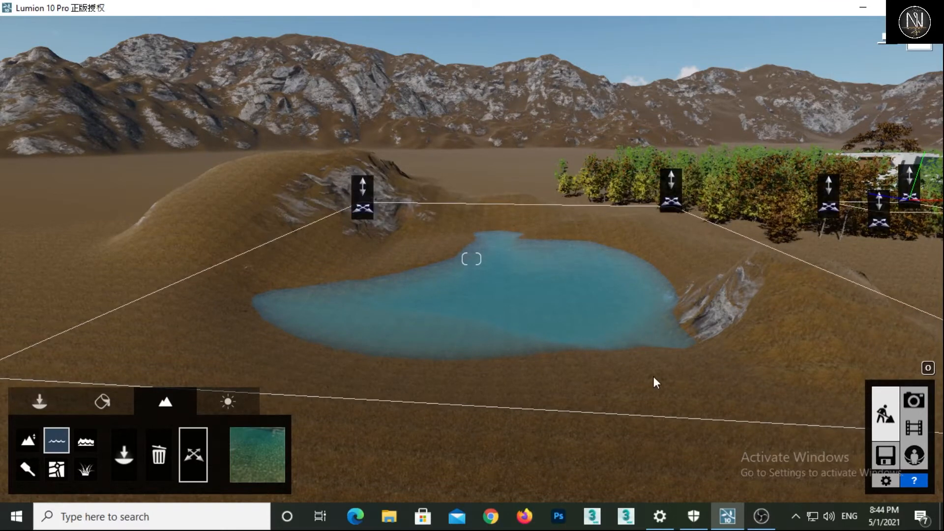
# Examine the new lake and its shoreline from close up and from farther away
pyautogui.press('s')
pyautogui.moveTo(651, 347); pyautogui.dragTo(741, 330, button='right')
pyautogui.press('d')
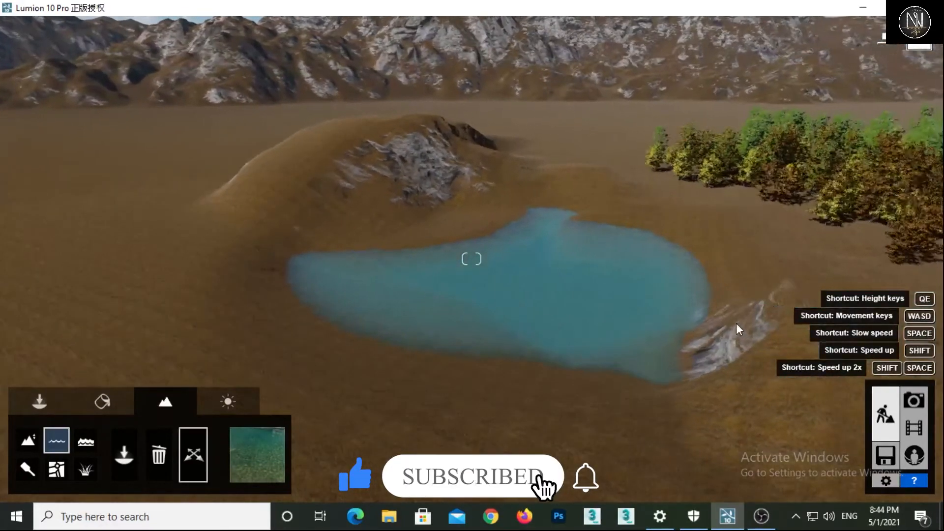
pyautogui.press('a')
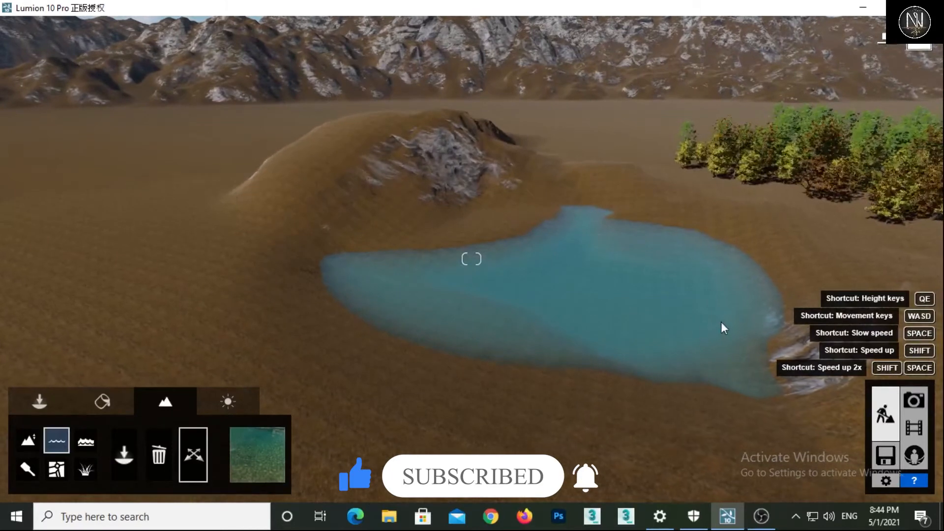
pyautogui.press('w')
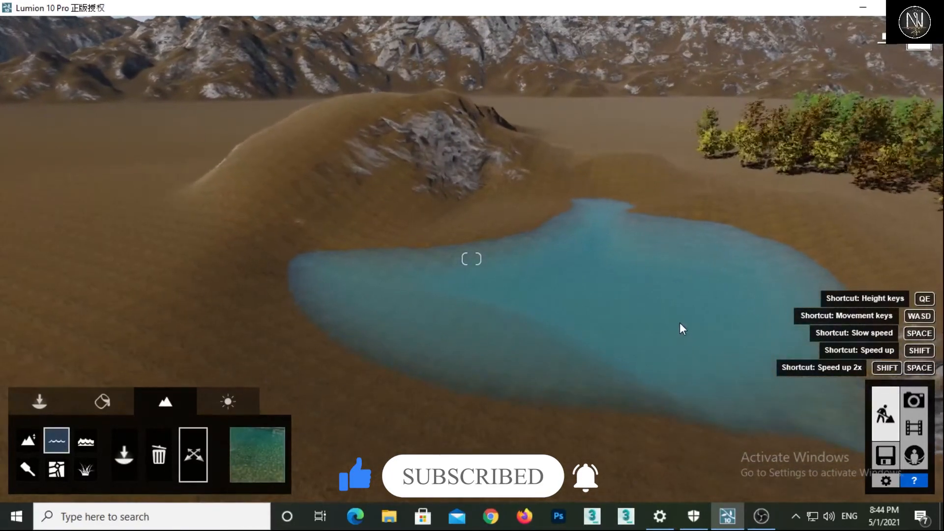
pyautogui.press('w')
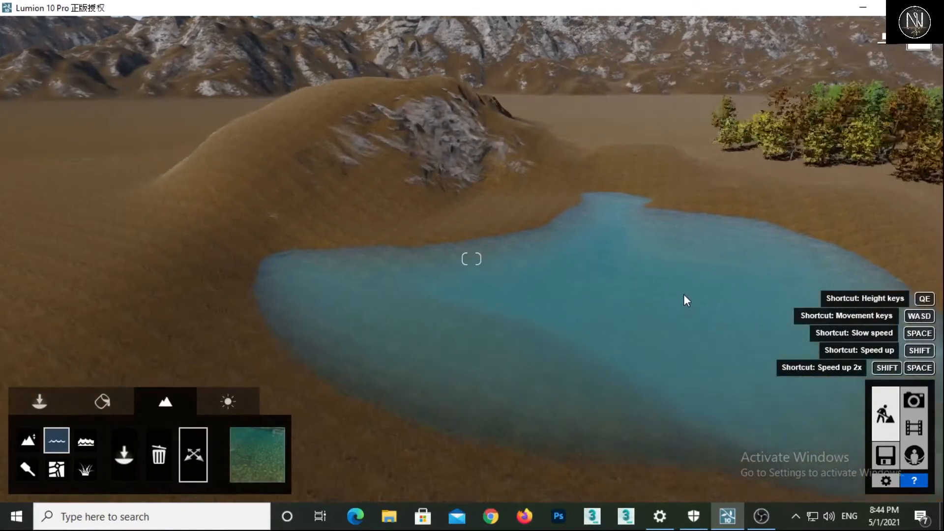
pyautogui.press('w')
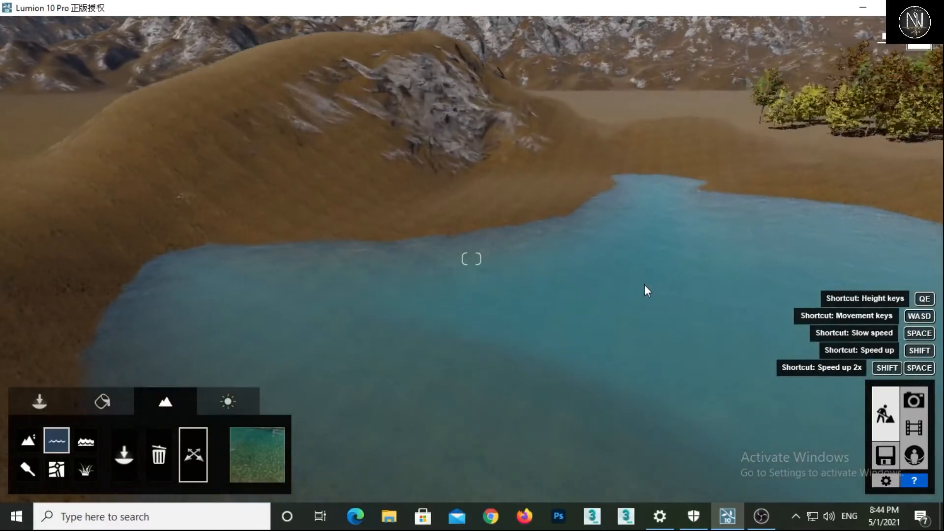
pyautogui.press('w')
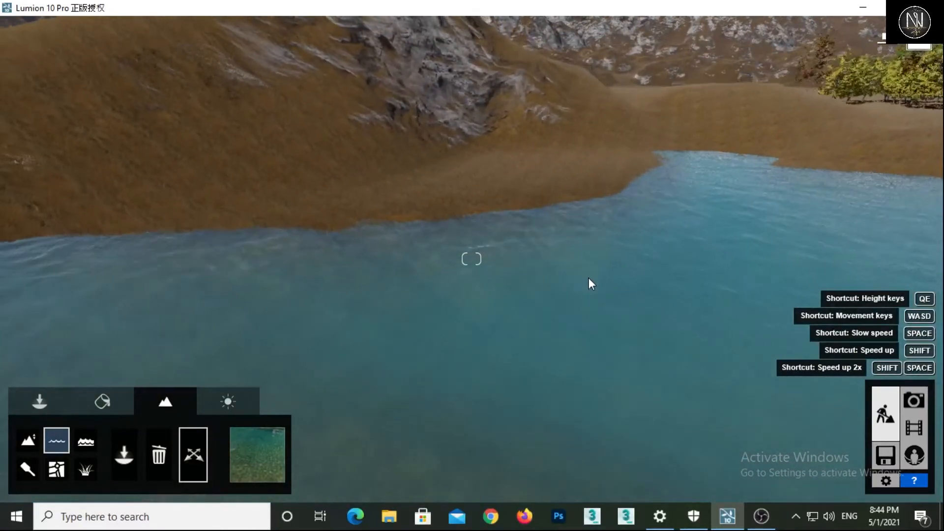
pyautogui.press('w')
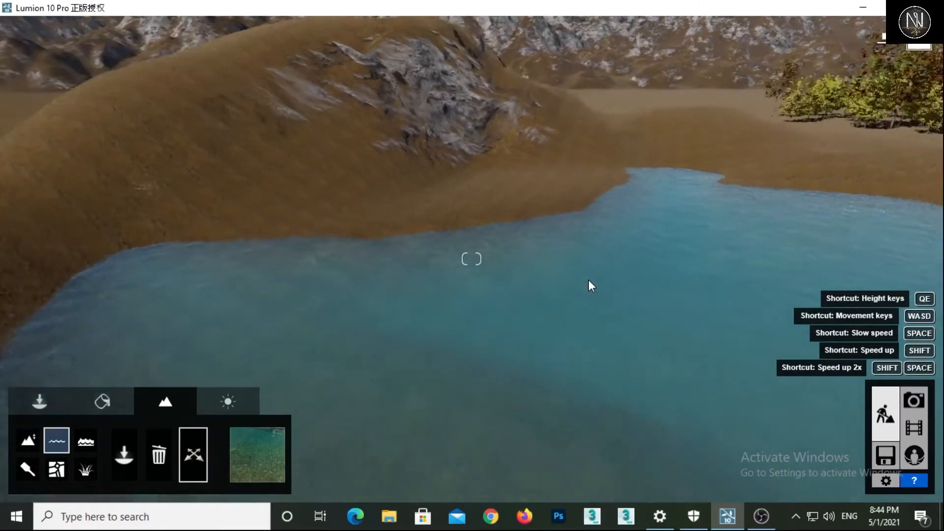
pyautogui.press('s')
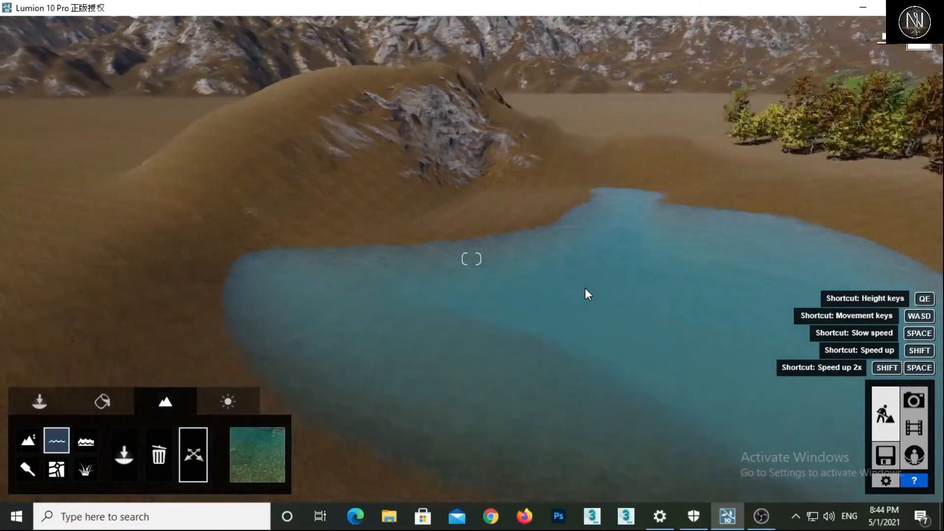
pyautogui.press('s')
pyautogui.moveTo(585, 288); pyautogui.dragTo(639, 315, button='right')
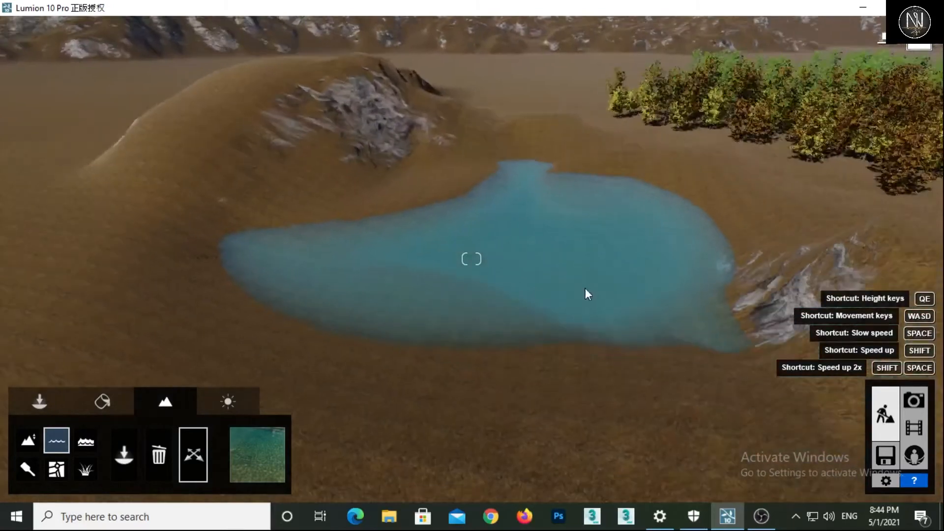
pyautogui.press('s')
pyautogui.press('a')
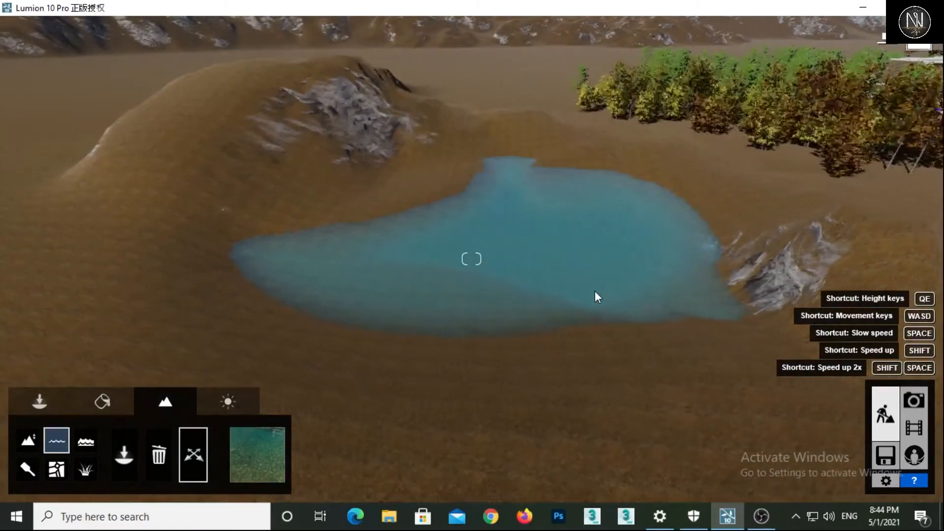
# Turn on the ocean and examine the water around the hills and trees from several angles
pyautogui.click(82, 447)
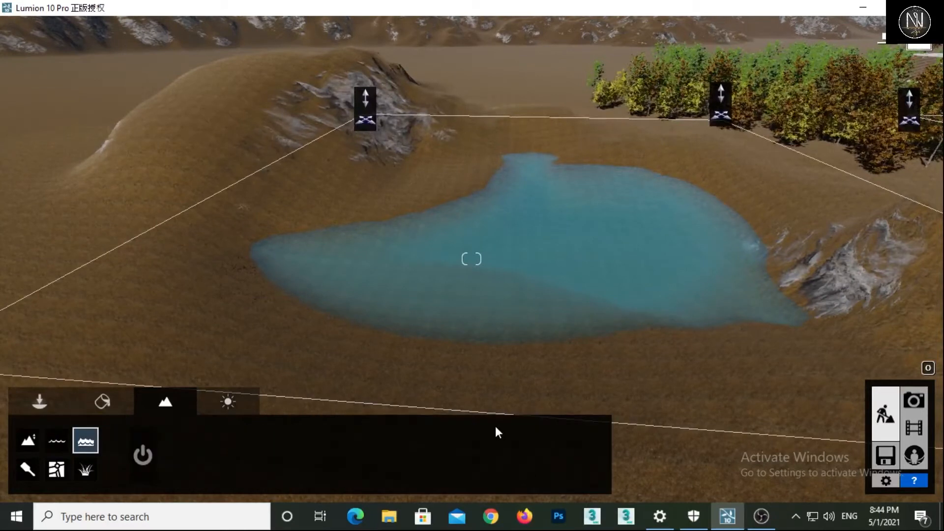
pyautogui.click(143, 457)
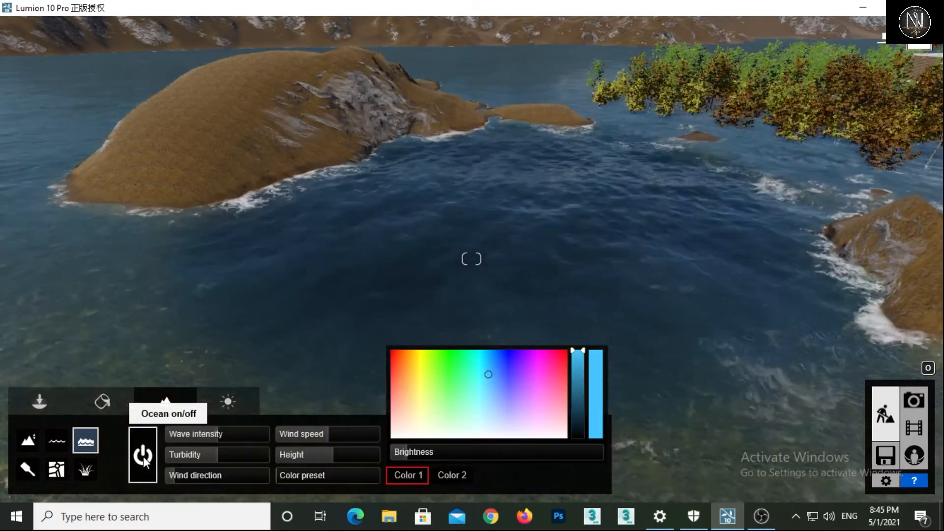
pyautogui.moveTo(449, 206); pyautogui.dragTo(389, 176, button='right')
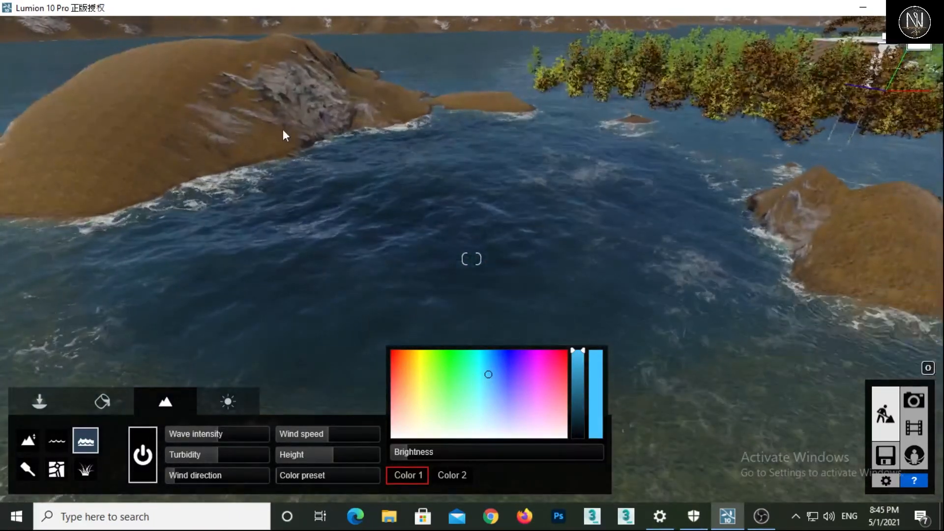
pyautogui.moveTo(590, 195); pyautogui.dragTo(248, 330, button='right')
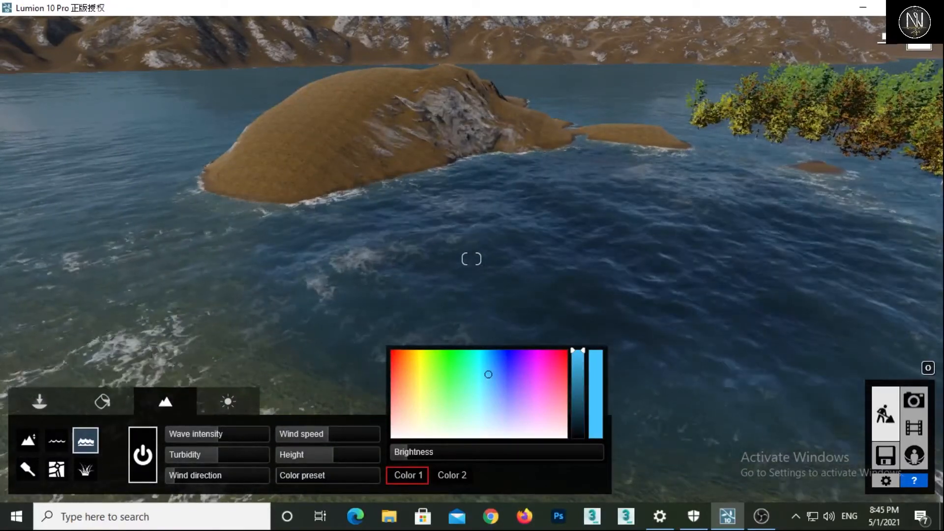
pyautogui.moveTo(332, 366); pyautogui.dragTo(1, 319, button='right')
pyautogui.moveTo(788, 263); pyautogui.dragTo(417, 237, button='right')
pyautogui.moveTo(822, 272); pyautogui.dragTo(792, 268, button='right')
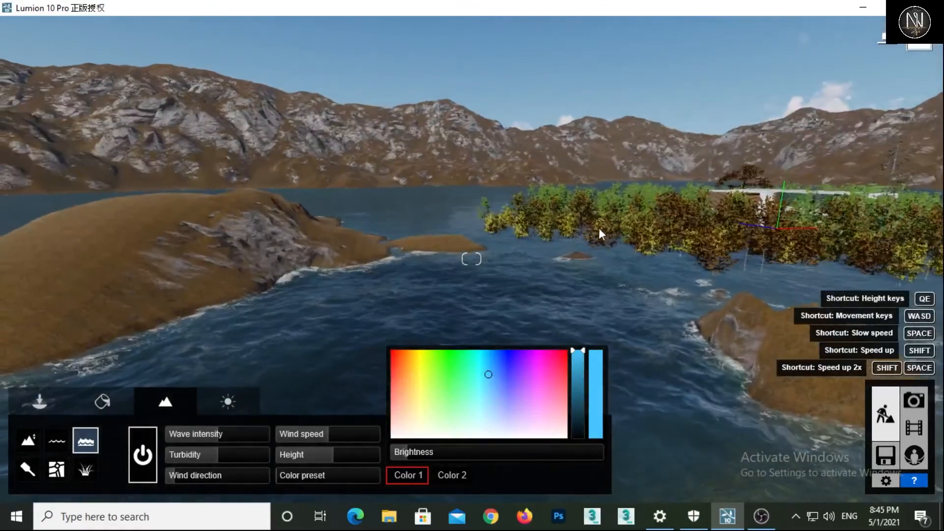
pyautogui.moveTo(600, 230); pyautogui.dragTo(594, 243, button='right')
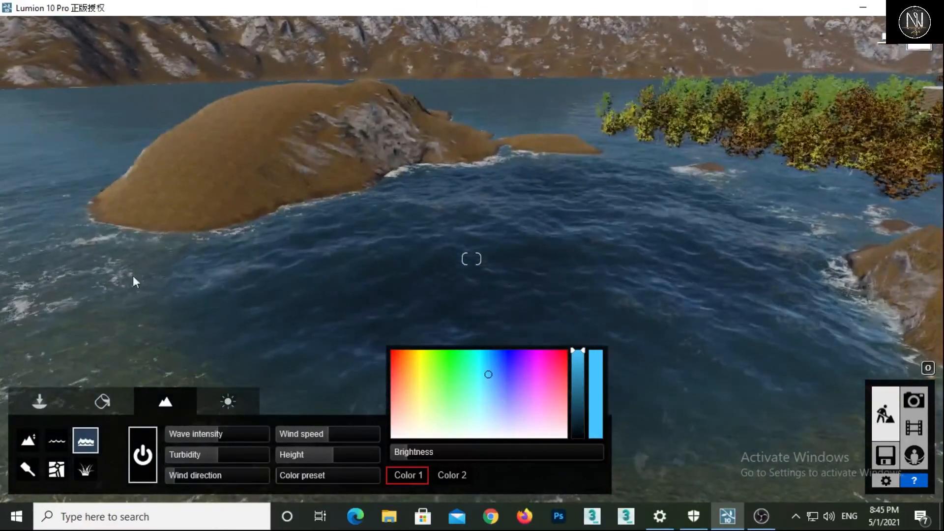
# Switch the ocean off, on again and finally off to compare the terrain with and without it
pyautogui.click(142, 455)
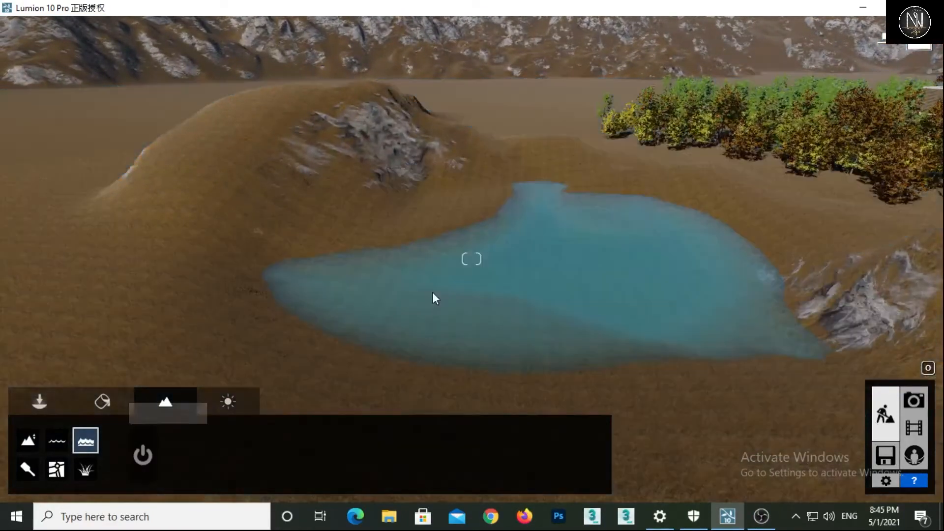
pyautogui.click(151, 453)
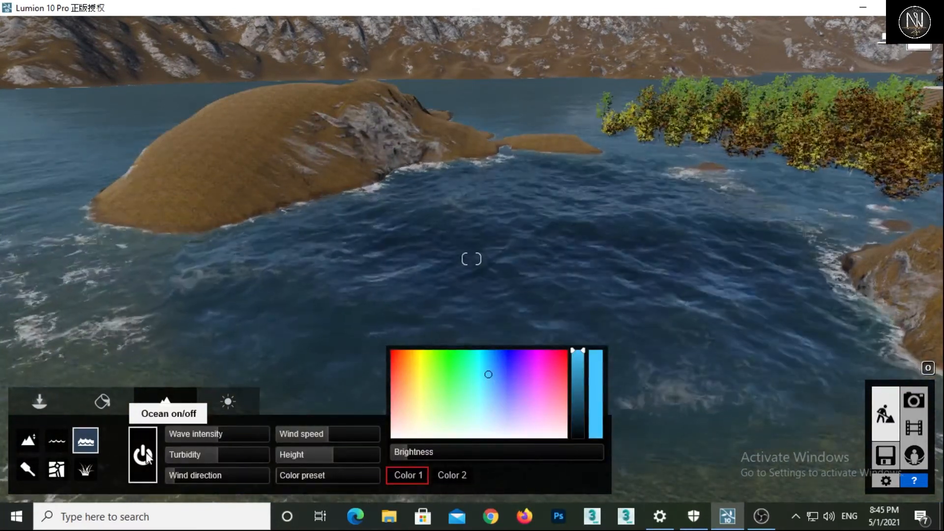
pyautogui.click(146, 455)
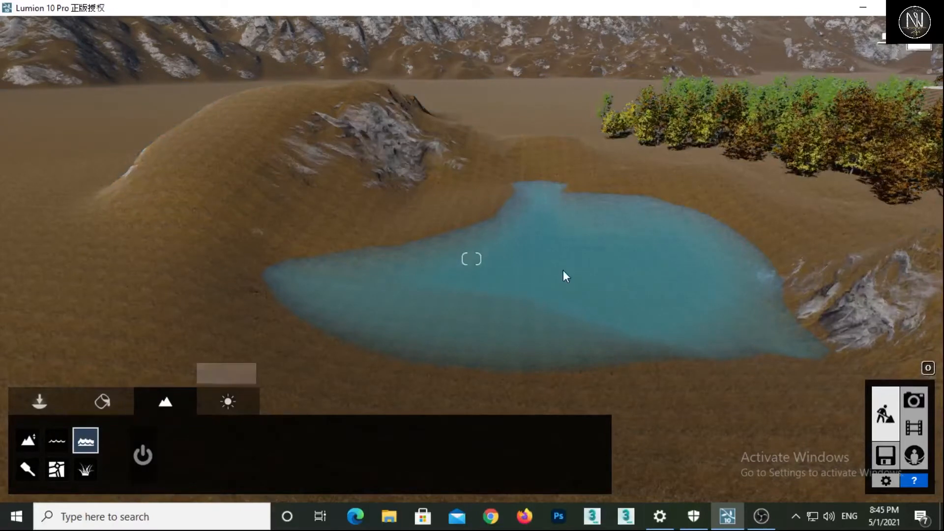
# Choose the plain green ground texture for landscape painting and try a small-brush stroke on the ground in front of the lake
pyautogui.moveTo(472, 303); pyautogui.dragTo(507, 307, button='right')
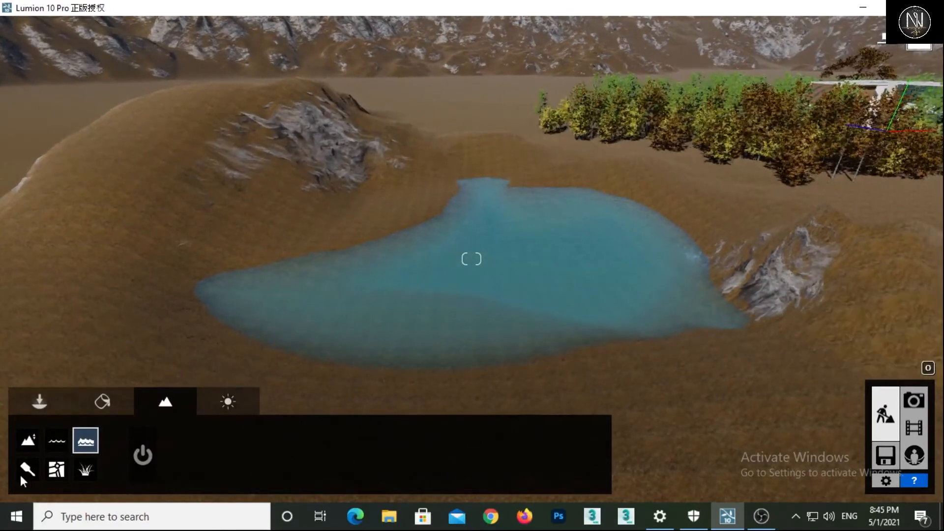
pyautogui.click(27, 471)
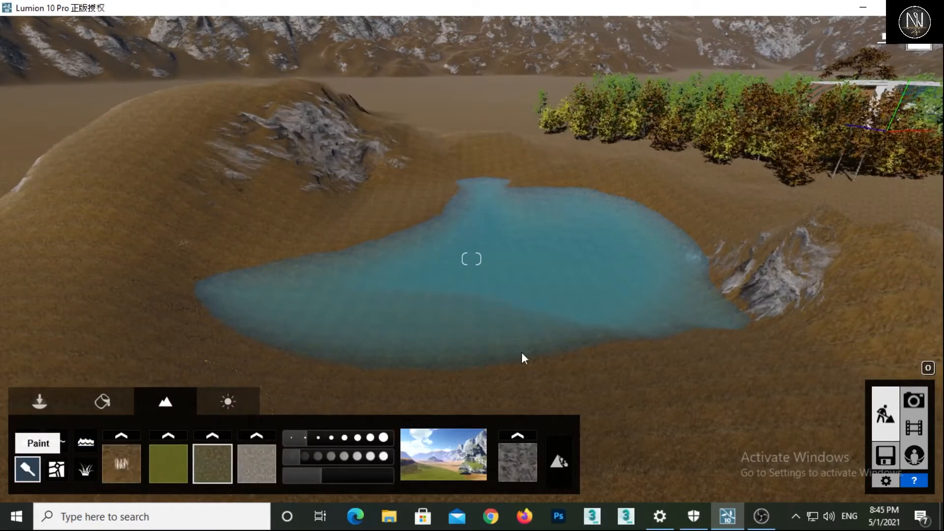
pyautogui.moveTo(359, 356); pyautogui.dragTo(359, 374, button='right')
pyautogui.moveTo(699, 319); pyautogui.dragTo(688, 362, button='right')
pyautogui.press('s')
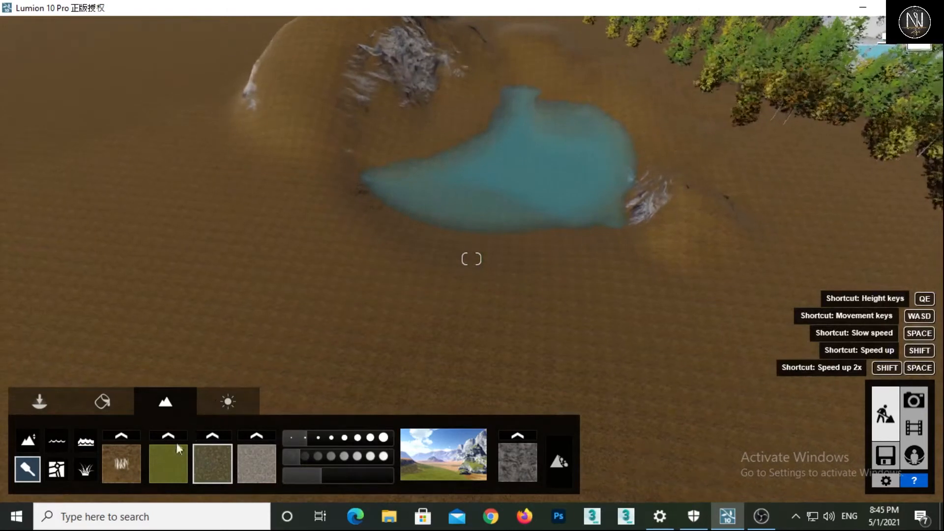
pyautogui.click(164, 463)
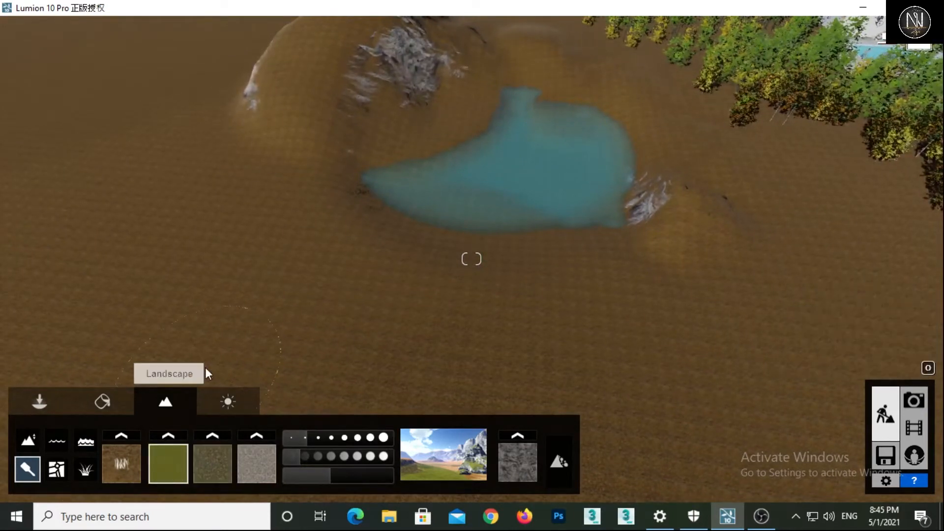
pyautogui.moveTo(263, 369); pyautogui.dragTo(319, 373)
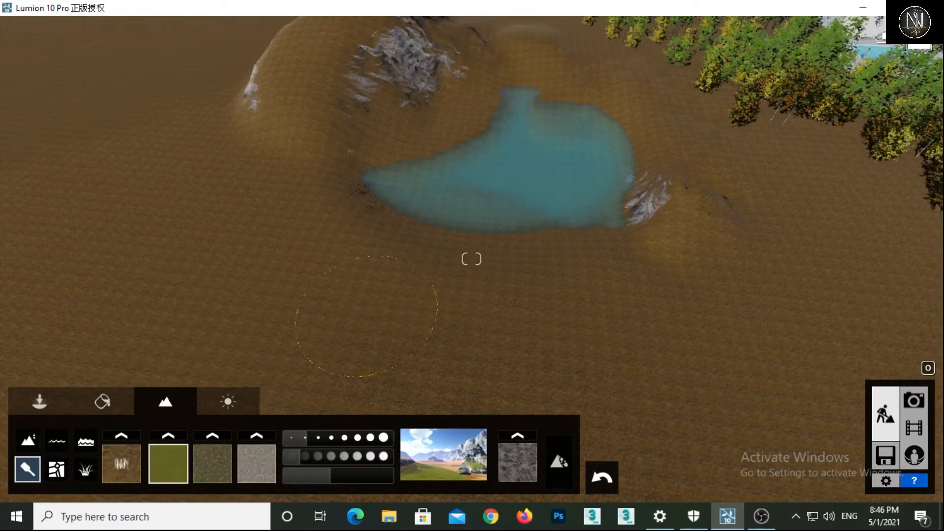
# Set the paint brush speed to about 2.9, enlarge the brush and paint a broad green patch on the ground in front of the lake
pyautogui.moveTo(368, 310); pyautogui.dragTo(368, 310, button='right')
pyautogui.scroll(-5, 367, 310)
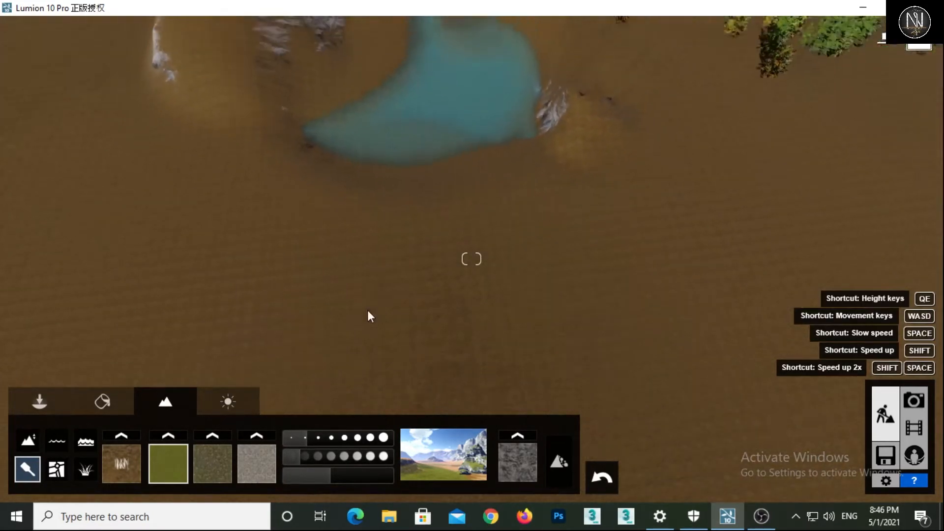
pyautogui.click(336, 454)
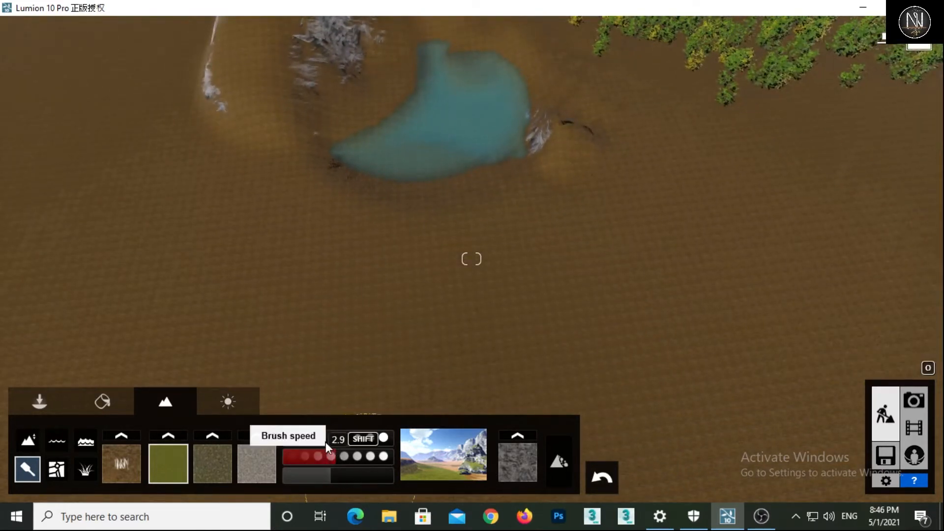
pyautogui.click(354, 436)
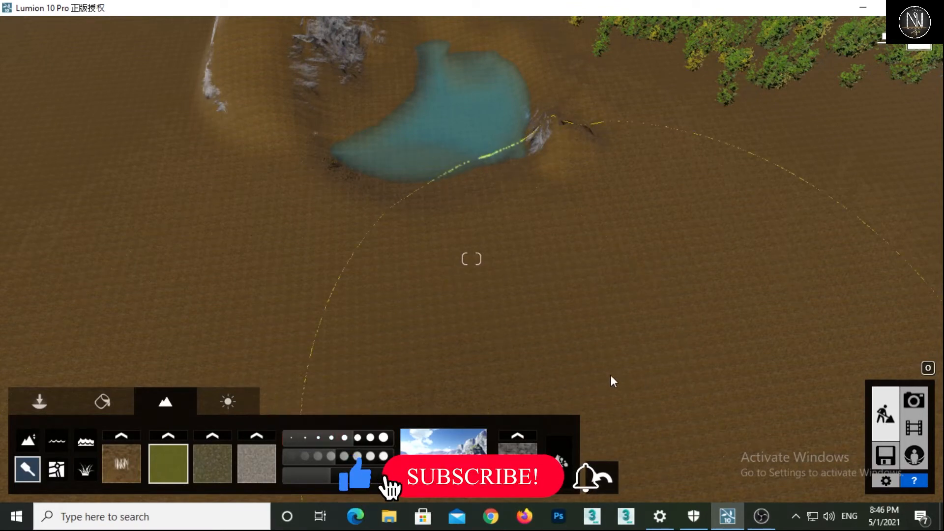
pyautogui.moveTo(576, 381)
pyautogui.mouseDown()
pyautogui.moveTo(292, 371)
pyautogui.moveTo(66, 333)
pyautogui.moveTo(183, 317)
pyautogui.mouseUp()
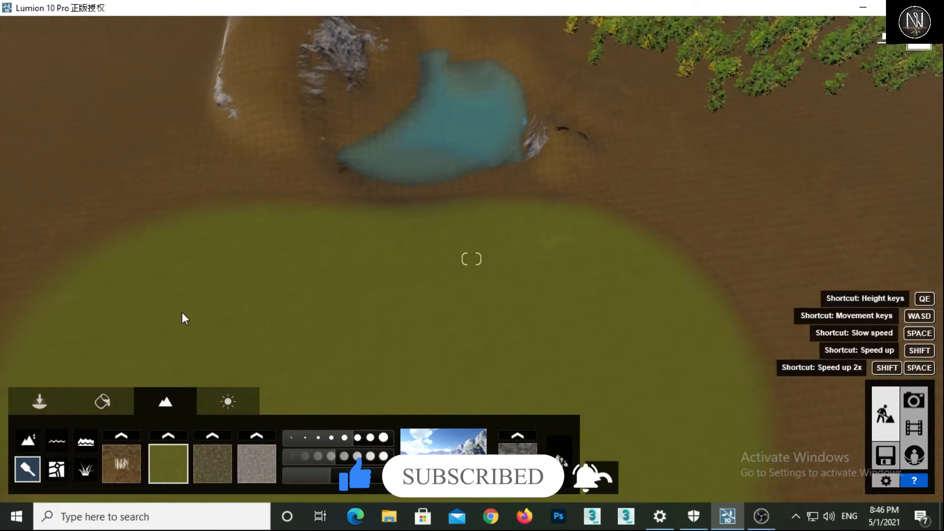
pyautogui.press('s')
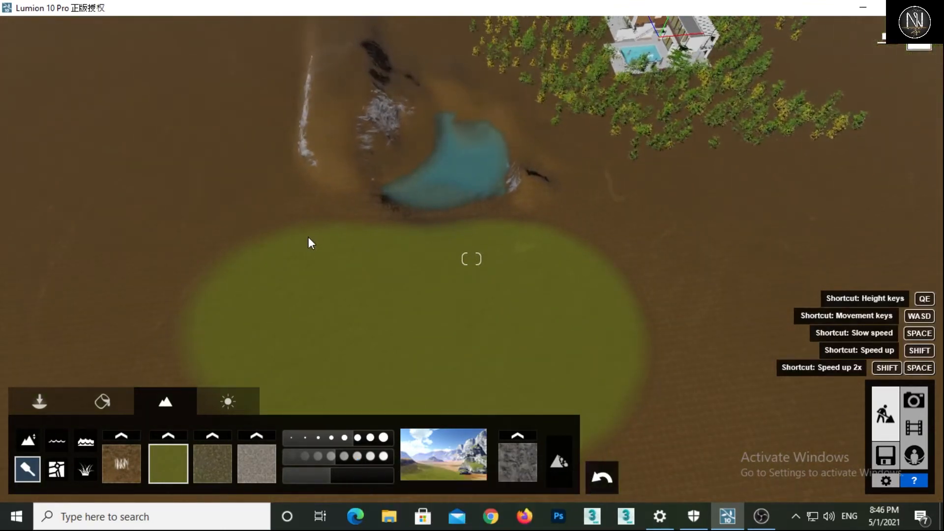
# Extend the green ground around the lake and hills, and select the grey-brown ground texture with brush speed 2.1 and a smaller brush
pyautogui.moveTo(311, 205)
pyautogui.mouseDown()
pyautogui.moveTo(348, 10)
pyautogui.moveTo(410, 24)
pyautogui.moveTo(500, 141)
pyautogui.moveTo(546, 176)
pyautogui.moveTo(611, 210)
pyautogui.moveTo(846, 292)
pyautogui.moveTo(874, 219)
pyautogui.moveTo(719, 113)
pyautogui.moveTo(667, 127)
pyautogui.moveTo(656, 198)
pyautogui.moveTo(713, 373)
pyautogui.moveTo(752, 443)
pyautogui.mouseUp()
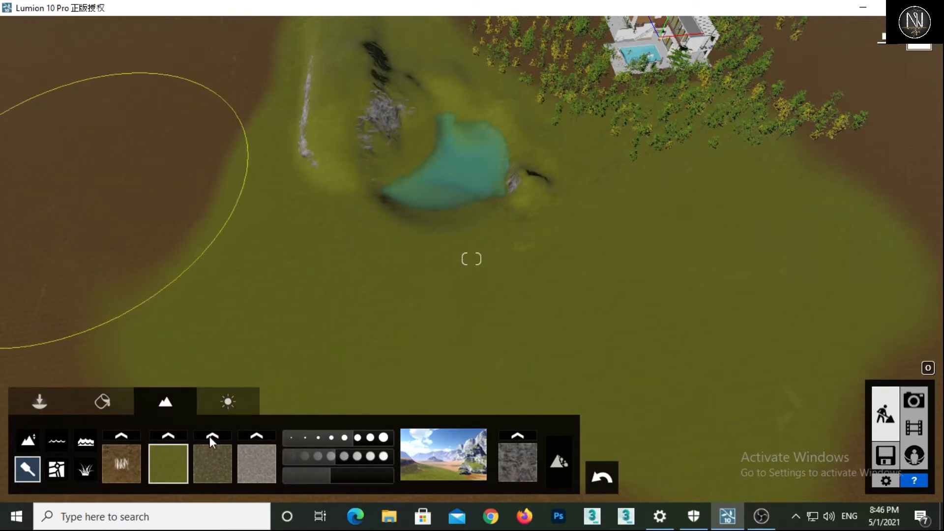
pyautogui.click(208, 466)
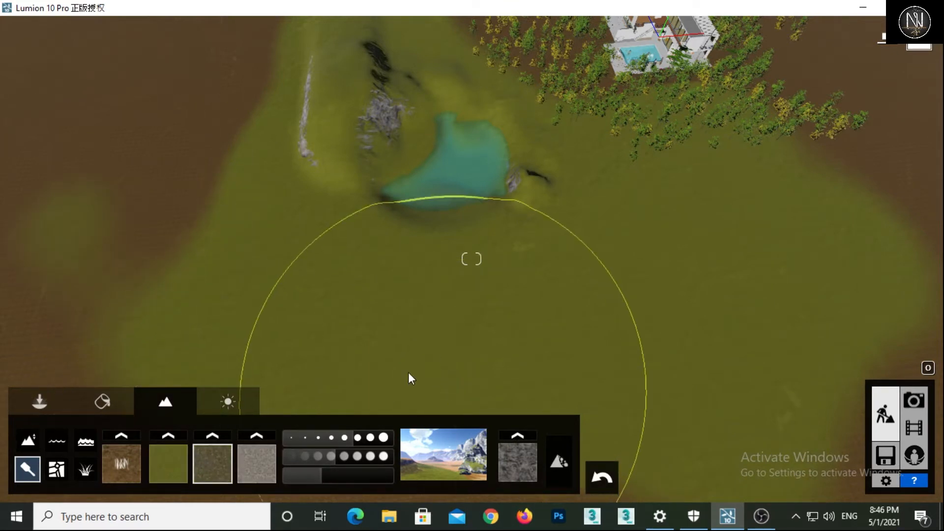
pyautogui.click(314, 456)
pyautogui.click(303, 476)
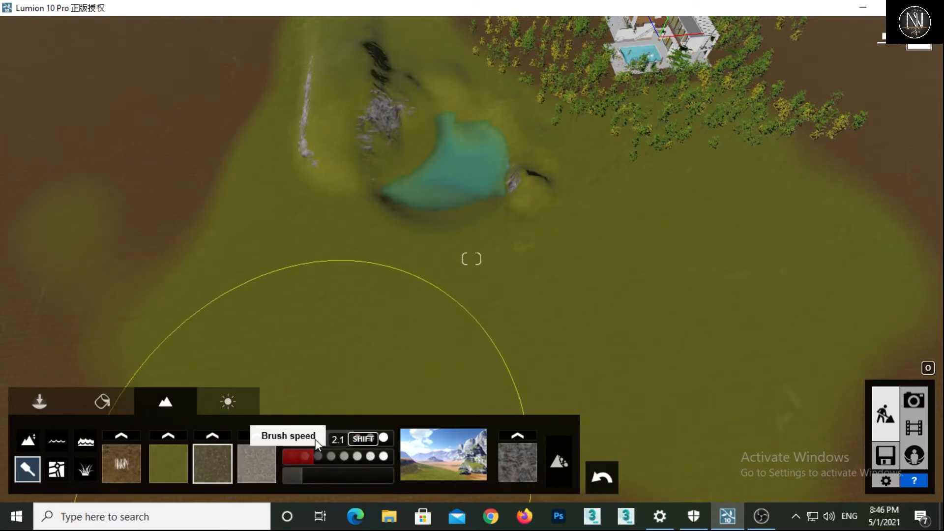
pyautogui.click(316, 437)
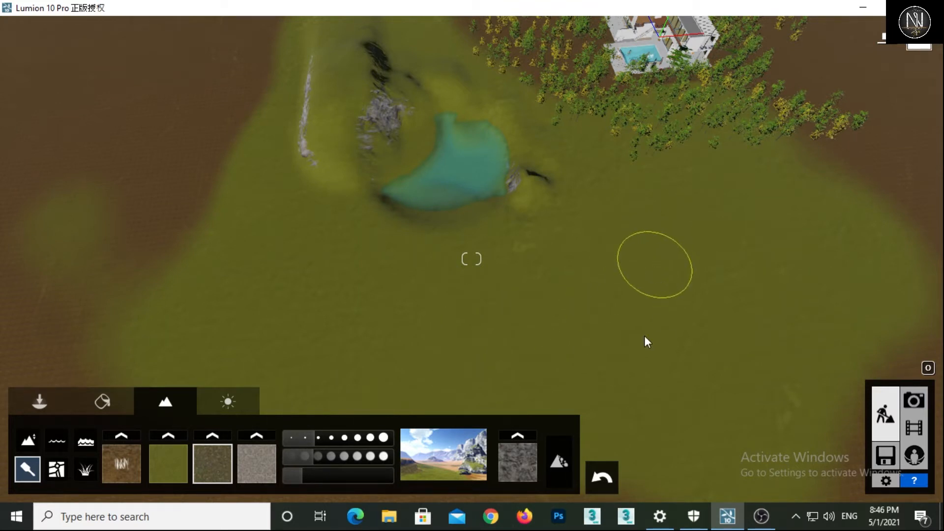
# Enlarge the brush, set the tile size to 2.9, raise the brush speed and paint a grey-brown patch in front of the lake
pyautogui.click(346, 434)
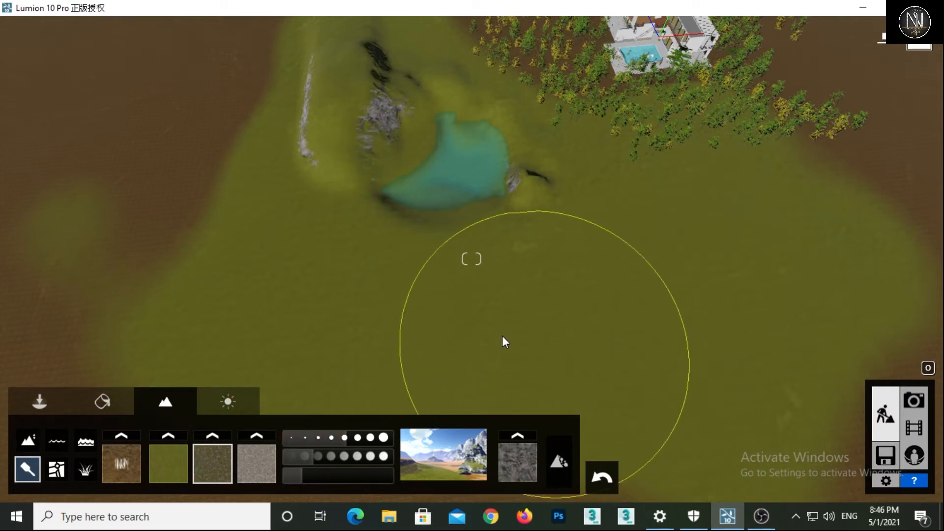
pyautogui.click(335, 473)
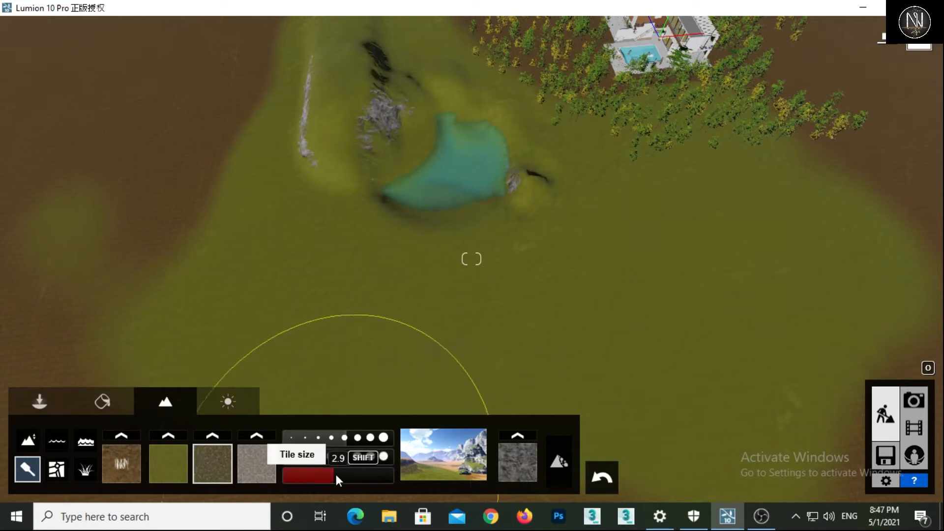
pyautogui.moveTo(520, 330); pyautogui.dragTo(443, 351)
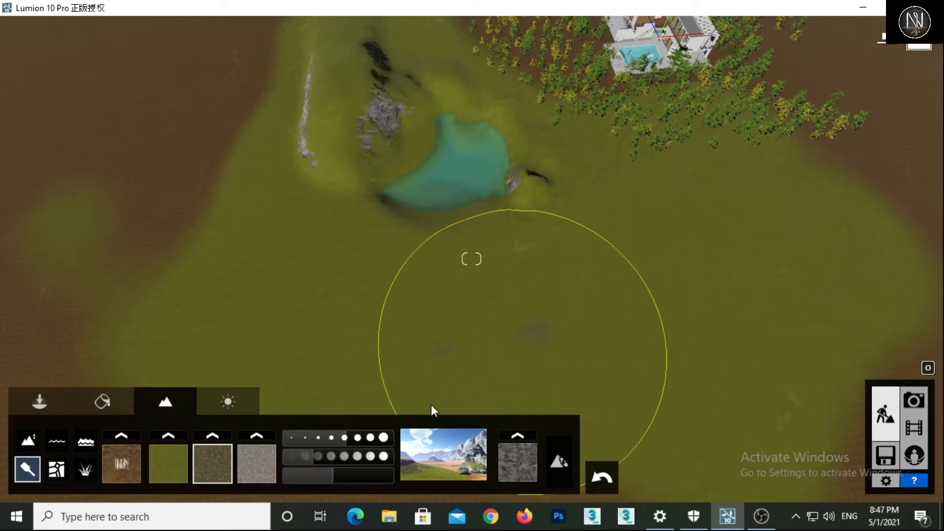
pyautogui.click(349, 454)
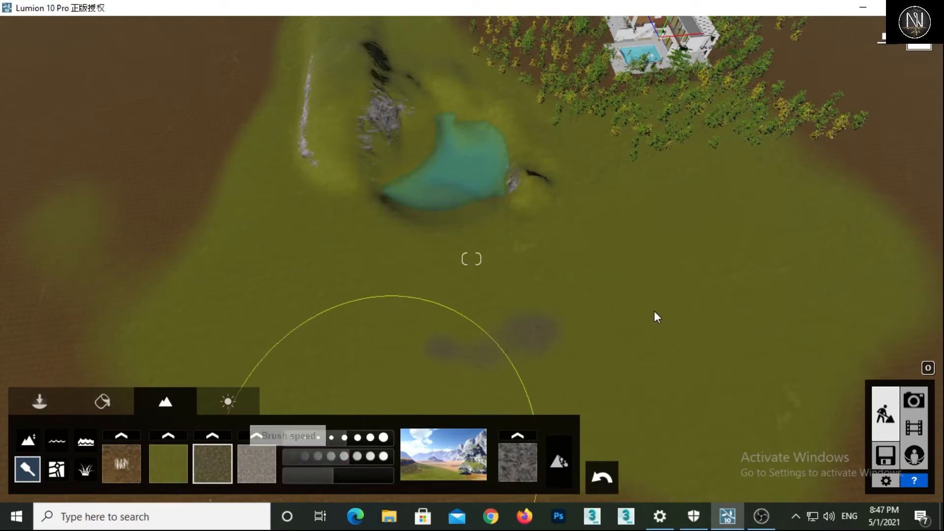
pyautogui.moveTo(634, 318); pyautogui.dragTo(574, 333)
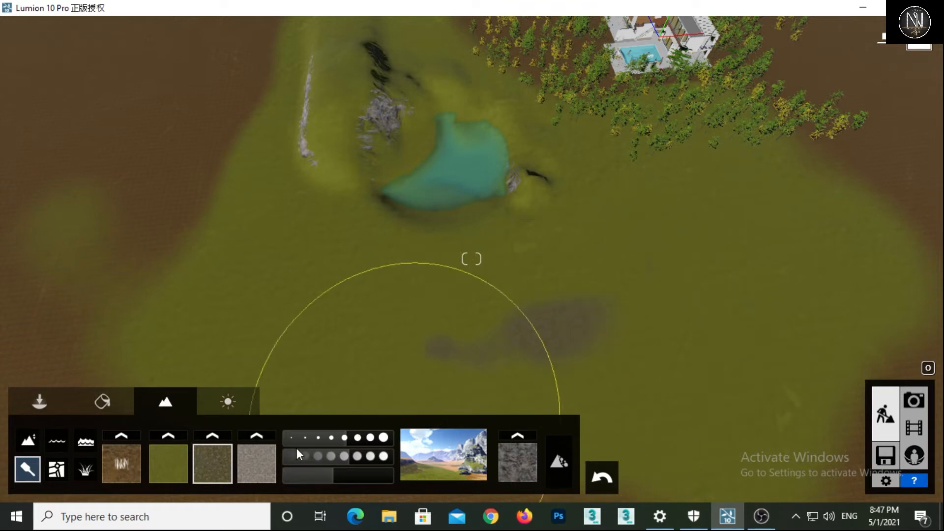
# Set the brush size to 2.7 and paint a winding grey-brown path across the green ground up to the hill ridge
pyautogui.click(323, 438)
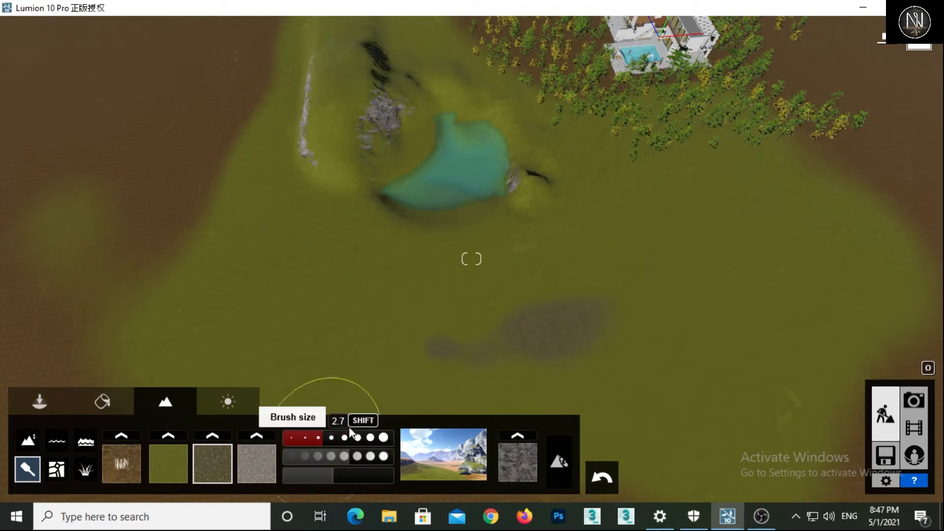
pyautogui.moveTo(527, 347)
pyautogui.mouseDown()
pyautogui.moveTo(609, 321)
pyautogui.moveTo(689, 314)
pyautogui.moveTo(727, 321)
pyautogui.moveTo(863, 389)
pyautogui.moveTo(913, 375)
pyautogui.moveTo(633, 348)
pyautogui.mouseUp()
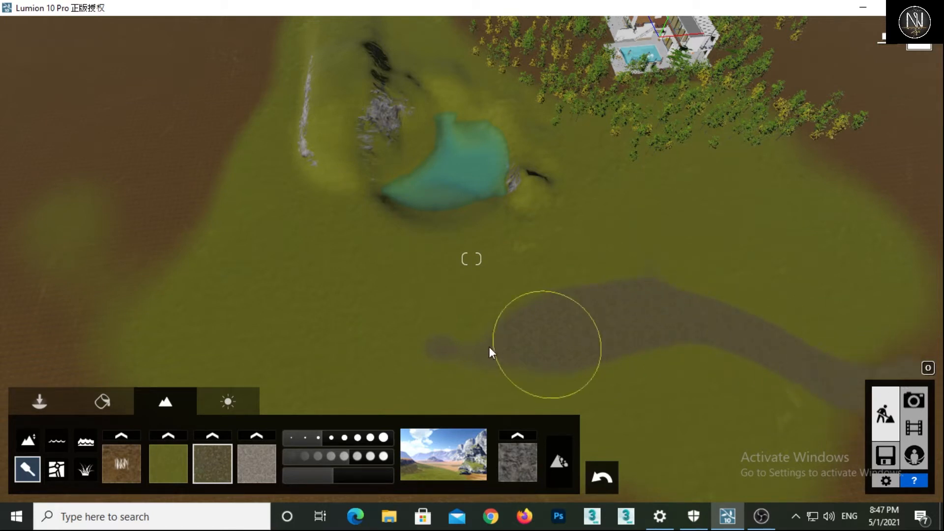
pyautogui.moveTo(292, 290)
pyautogui.mouseDown()
pyautogui.moveTo(372, 350)
pyautogui.moveTo(485, 370)
pyautogui.mouseUp()
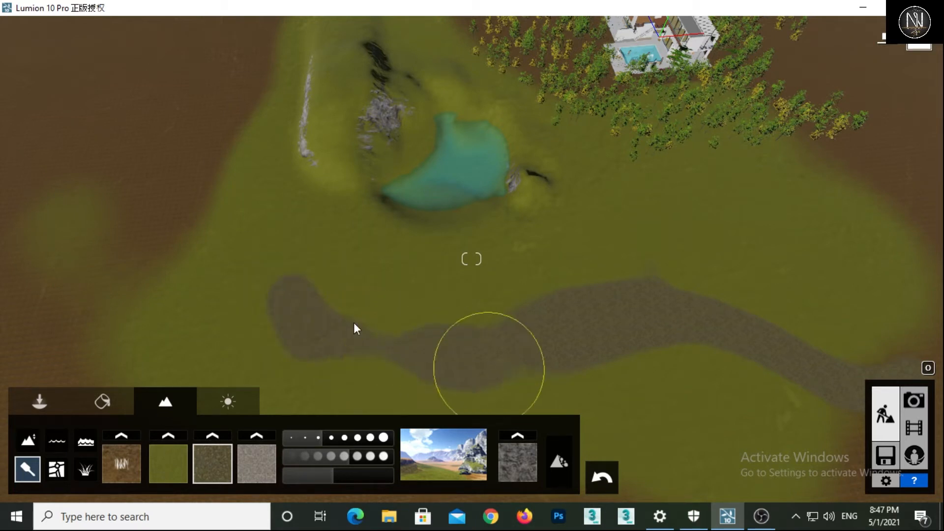
pyautogui.moveTo(310, 169); pyautogui.dragTo(307, 178)
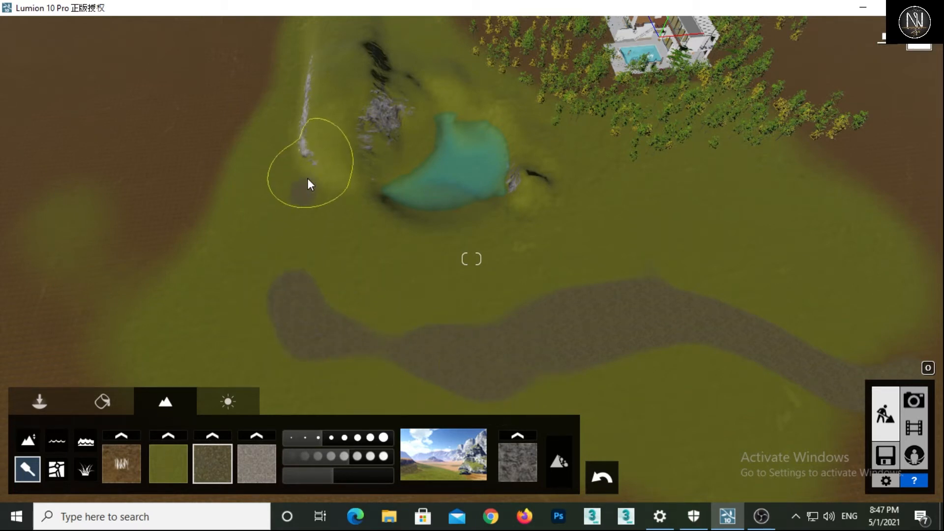
pyautogui.click(278, 289)
pyautogui.moveTo(293, 244); pyautogui.dragTo(290, 236)
# Select the light grey ground texture for landscape painting
pyautogui.moveTo(614, 274)
pyautogui.mouseDown(button='right')
pyautogui.moveTo(517, 275)
pyautogui.moveTo(551, 300)
pyautogui.moveTo(588, 414)
pyautogui.mouseUp(button='right')
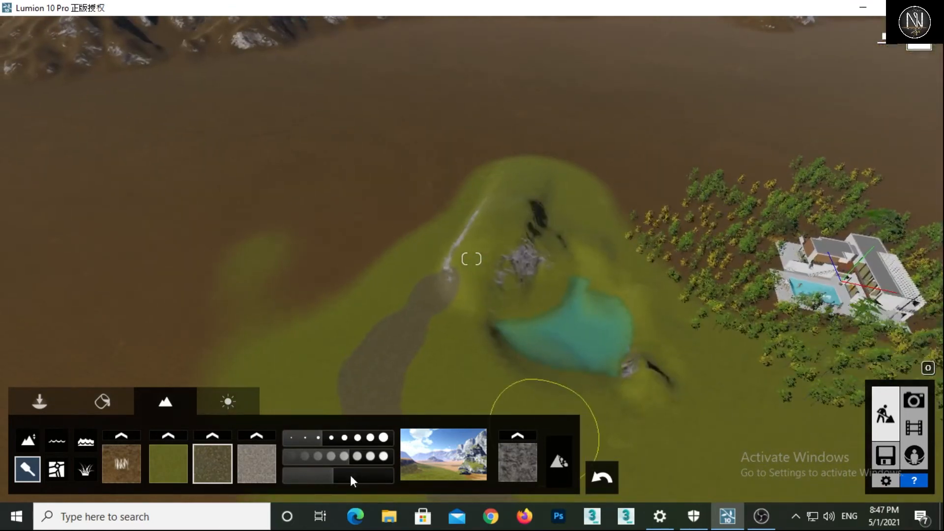
pyautogui.click(265, 468)
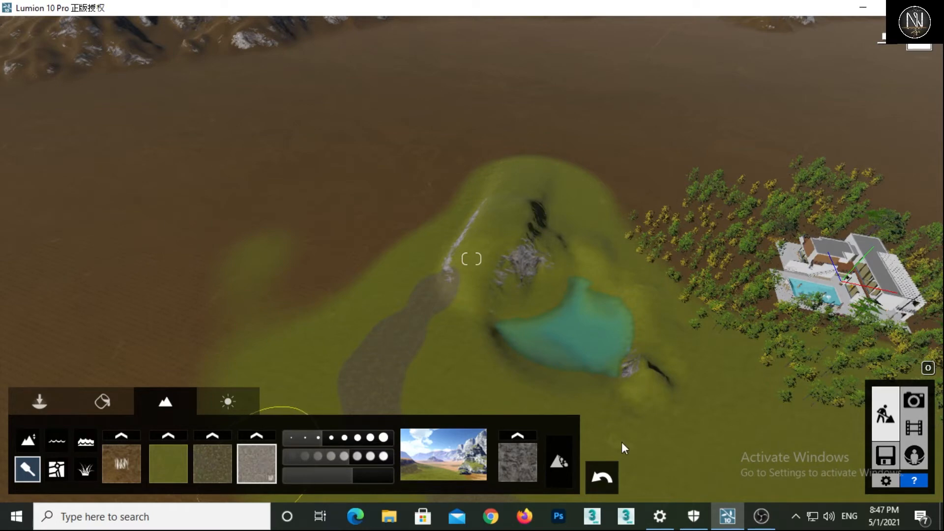
pyautogui.moveTo(638, 361); pyautogui.dragTo(636, 360, button='right')
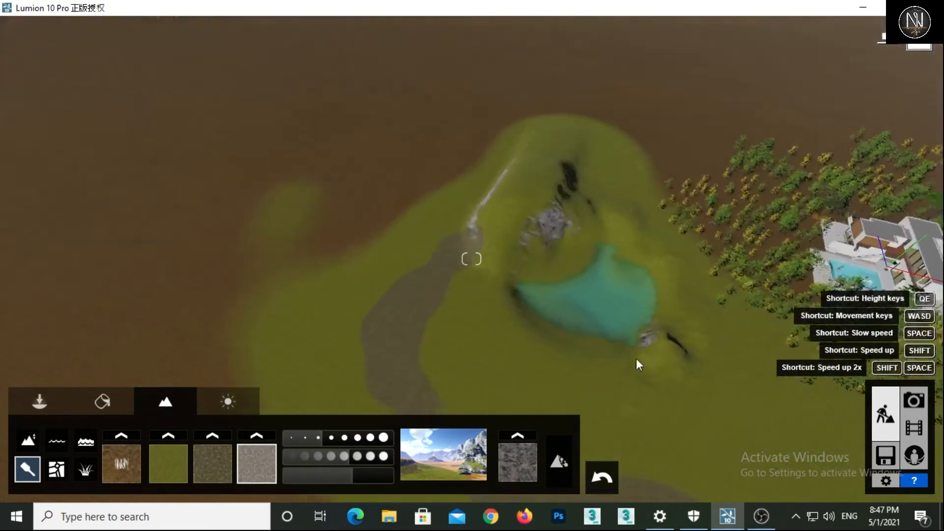
# Turn the OpenStreetMap option on and back off
pyautogui.click(62, 476)
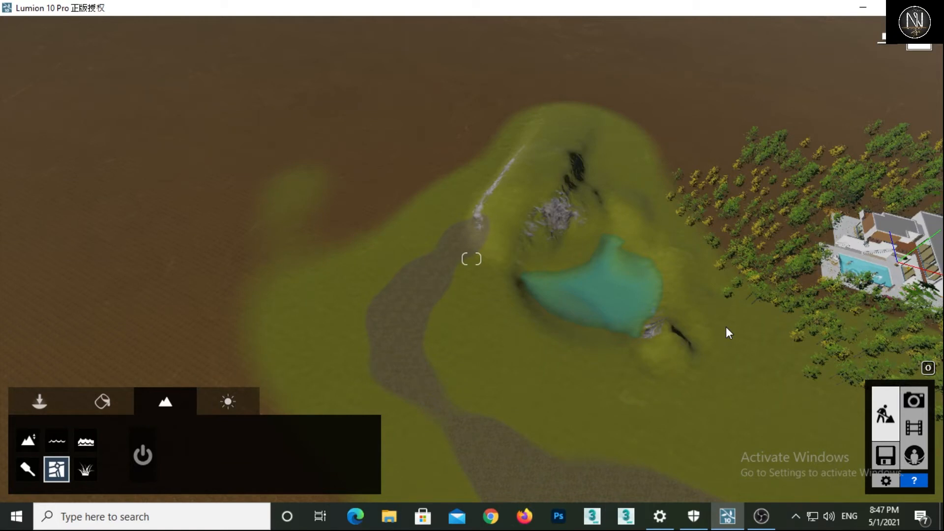
pyautogui.click(143, 454)
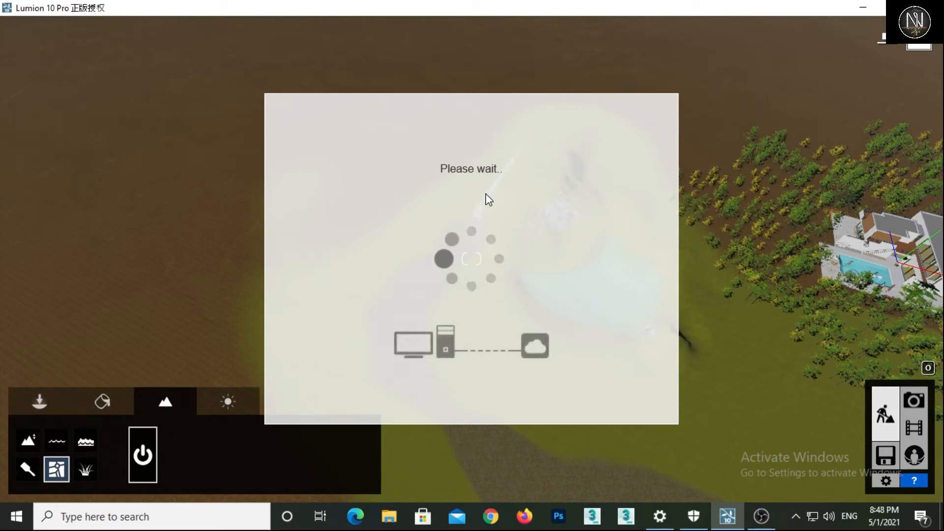
pyautogui.click(146, 459)
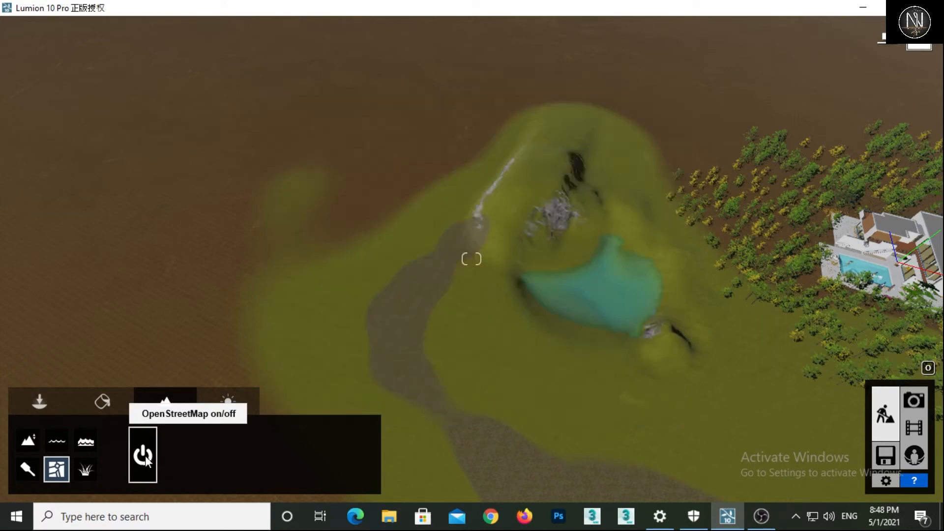
# Turn the landscape grass off at the lake
pyautogui.moveTo(539, 331); pyautogui.dragTo(539, 330, button='right')
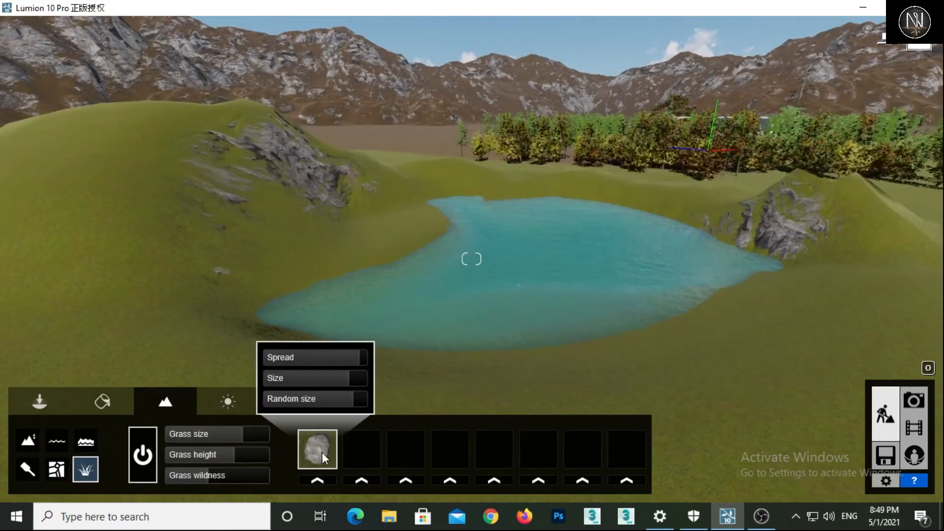
pyautogui.click(151, 467)
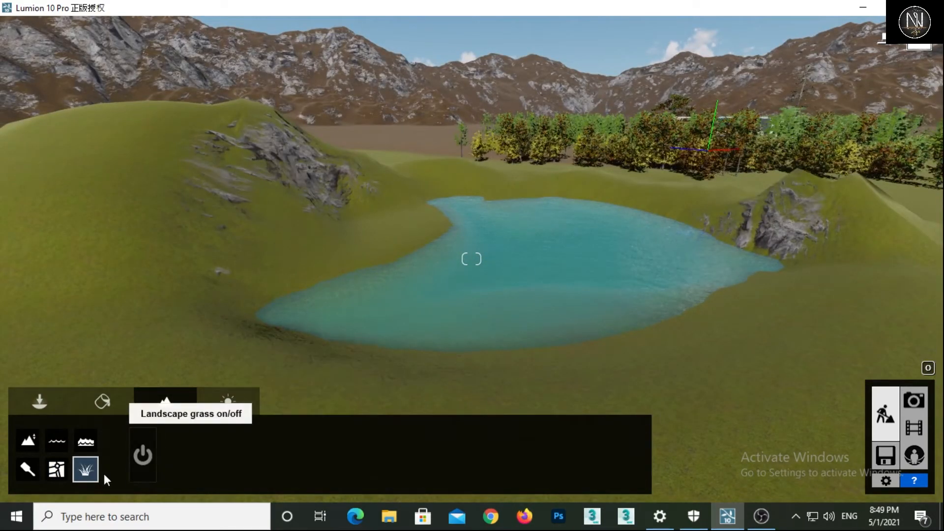
# In the weather settings, lower the sun height to night and set the cloud amount to 1.2
pyautogui.click(227, 407)
pyautogui.moveTo(370, 380); pyautogui.dragTo(298, 439, button='right')
pyautogui.moveTo(223, 441); pyautogui.dragTo(208, 482)
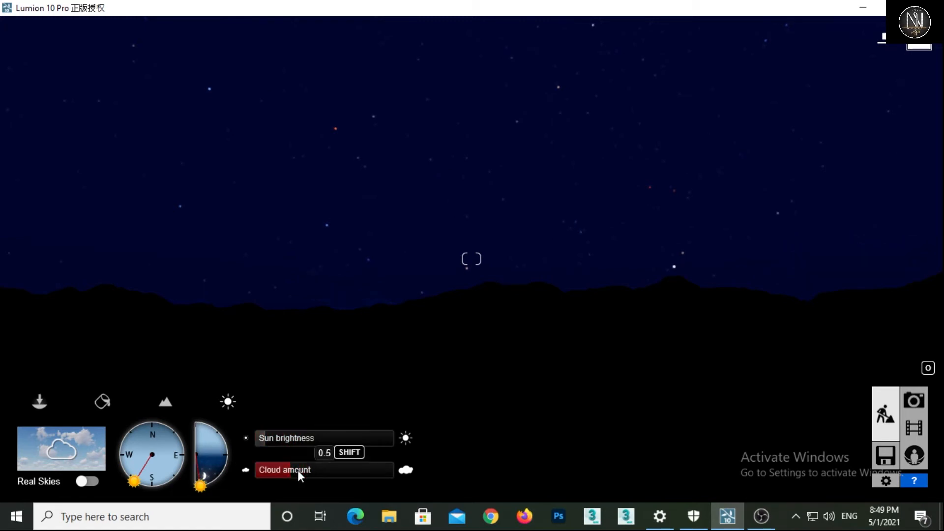
pyautogui.moveTo(298, 470); pyautogui.dragTo(337, 470)
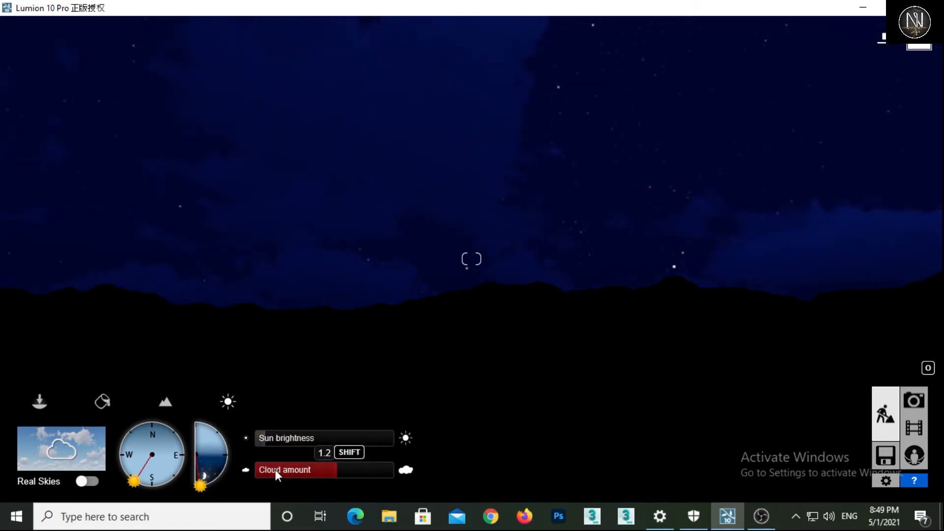
# Raise the sun height back to daytime and set the sun brightness to 0.4
pyautogui.moveTo(210, 480); pyautogui.dragTo(227, 425)
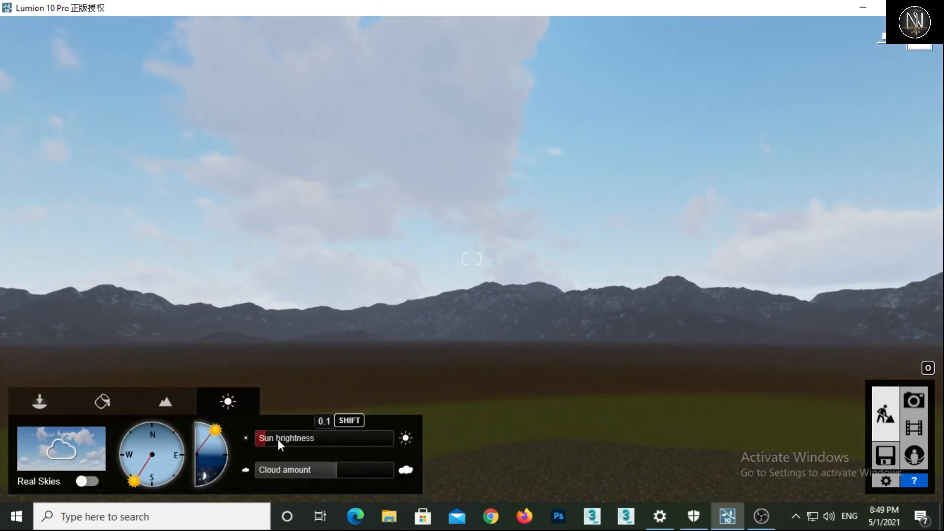
pyautogui.moveTo(268, 435); pyautogui.dragTo(310, 435)
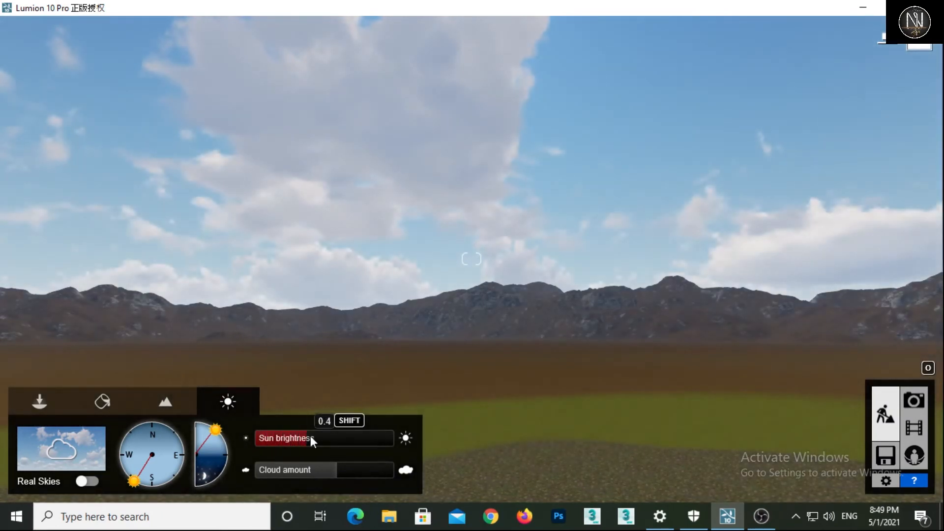
pyautogui.moveTo(569, 335); pyautogui.dragTo(462, 359, button='right')
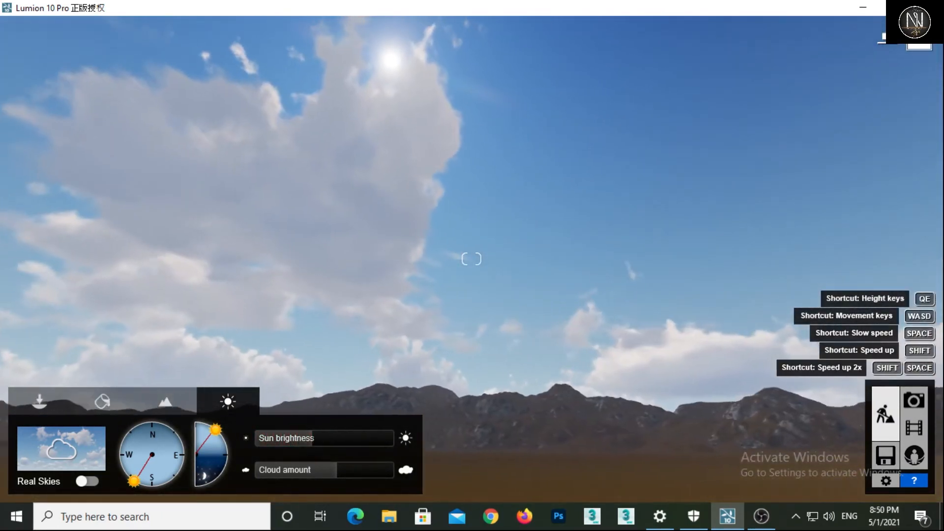
# Reduce the cloud amount to 0.8, look around the sky and increase the cloud amount again
pyautogui.moveTo(332, 471)
pyautogui.mouseDown()
pyautogui.moveTo(417, 471)
pyautogui.moveTo(321, 466)
pyautogui.mouseUp()
pyautogui.moveTo(513, 307); pyautogui.dragTo(414, 356, button='right')
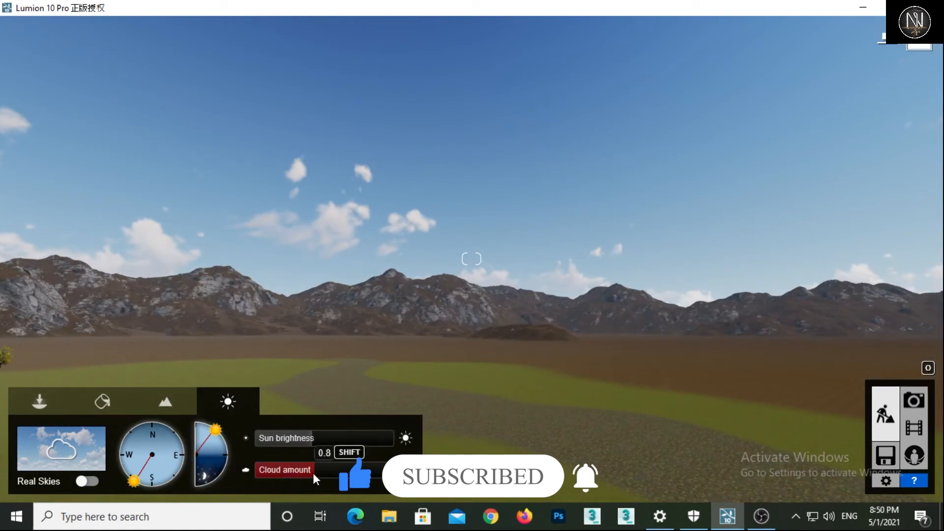
pyautogui.moveTo(312, 471); pyautogui.dragTo(336, 466)
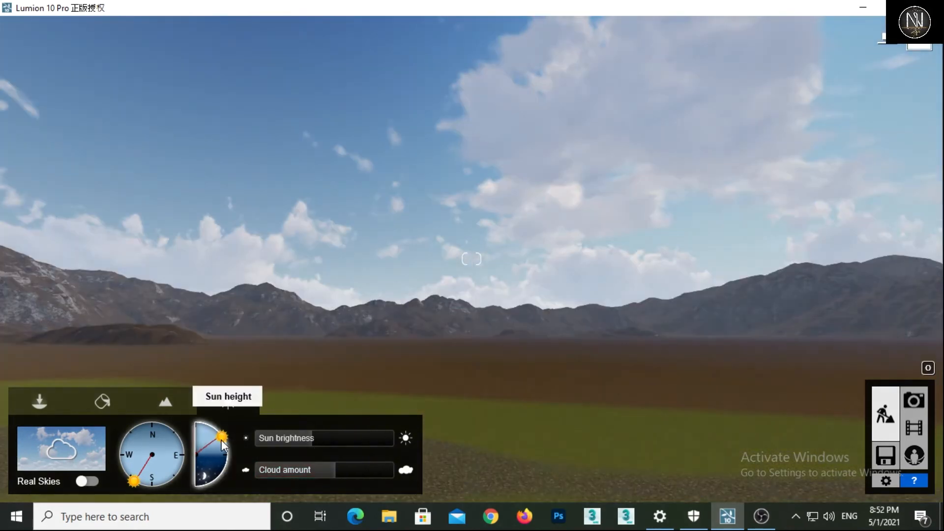
# Adjust the sun height for a high daytime sun and lower the cloud amount to 0.7 while viewing the lake
pyautogui.moveTo(223, 433); pyautogui.dragTo(285, 416)
pyautogui.moveTo(628, 274); pyautogui.dragTo(627, 207, button='right')
pyautogui.moveTo(546, 163); pyautogui.dragTo(231, 225, button='right')
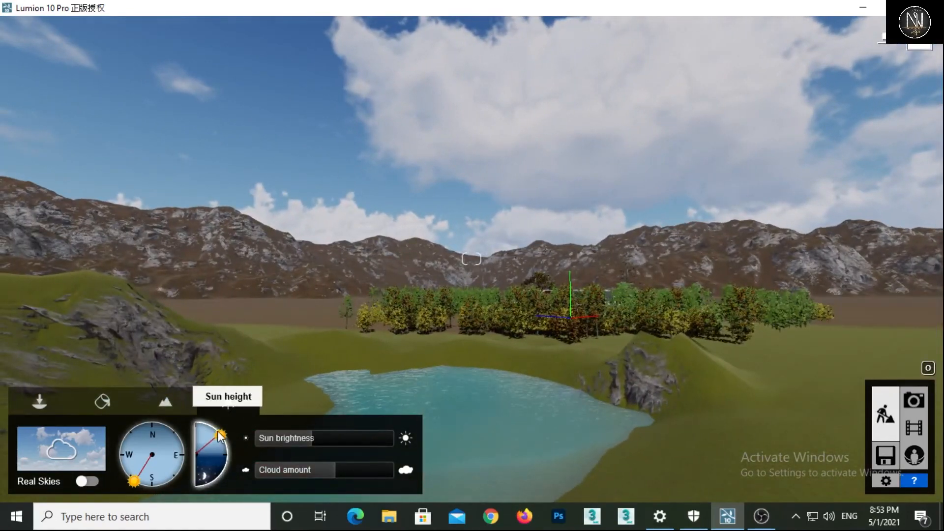
pyautogui.moveTo(219, 431); pyautogui.dragTo(216, 429)
pyautogui.moveTo(350, 472); pyautogui.dragTo(301, 470)
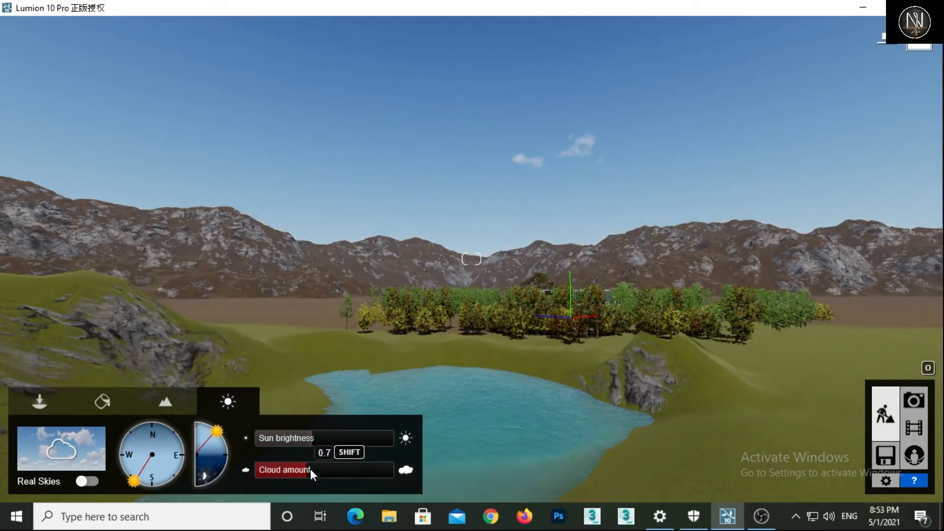
# Bring the sun into view and lower its height closer to the mountains
pyautogui.moveTo(456, 305); pyautogui.dragTo(522, 231, button='right')
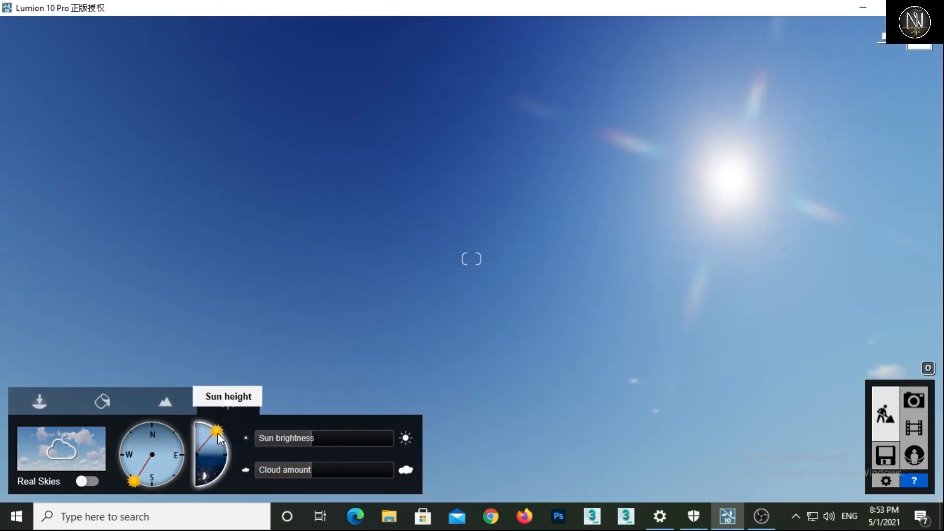
pyautogui.moveTo(217, 433); pyautogui.dragTo(218, 444)
pyautogui.moveTo(455, 340); pyautogui.dragTo(547, 360, button='right')
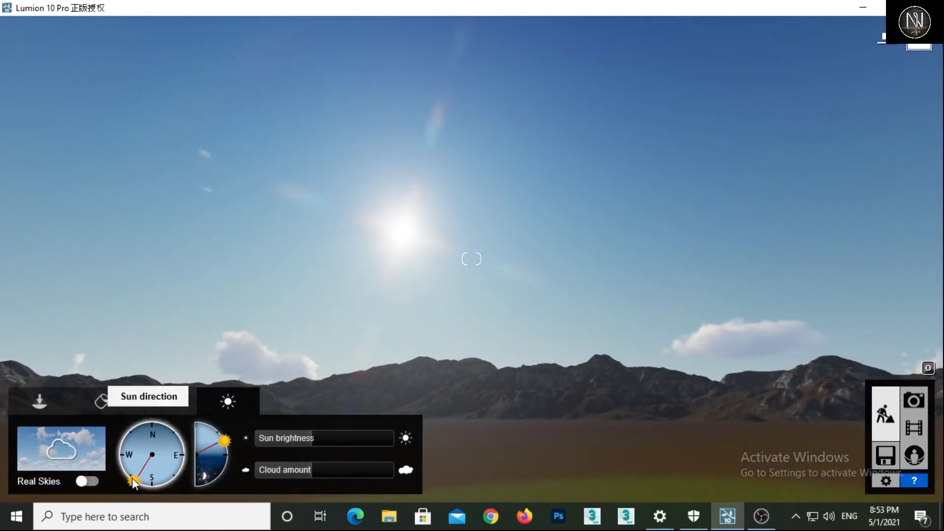
# Rotate the sun direction to north-northeast and view the sunlight over the trees and lake
pyautogui.moveTo(132, 480); pyautogui.dragTo(174, 417)
pyautogui.moveTo(354, 333); pyautogui.dragTo(482, 337, button='right')
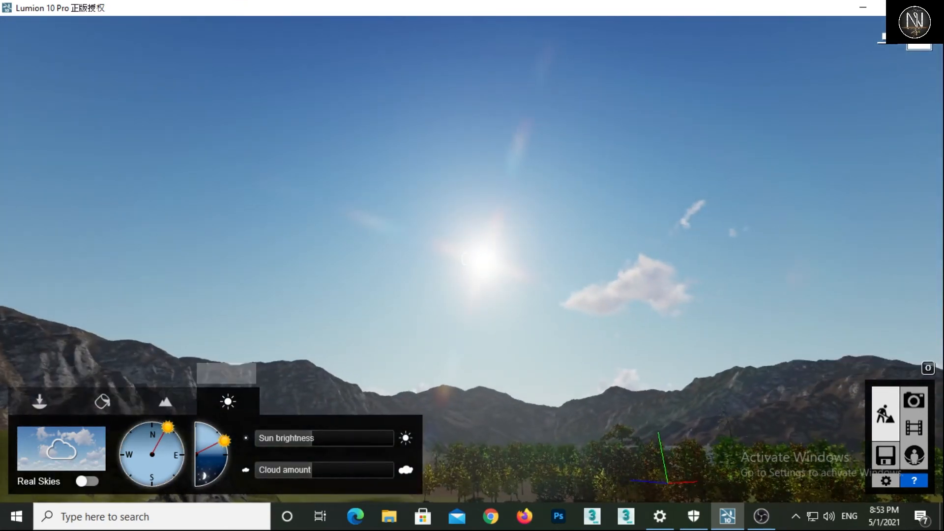
pyautogui.press('s')
pyautogui.moveTo(314, 256); pyautogui.dragTo(364, 369, button='right')
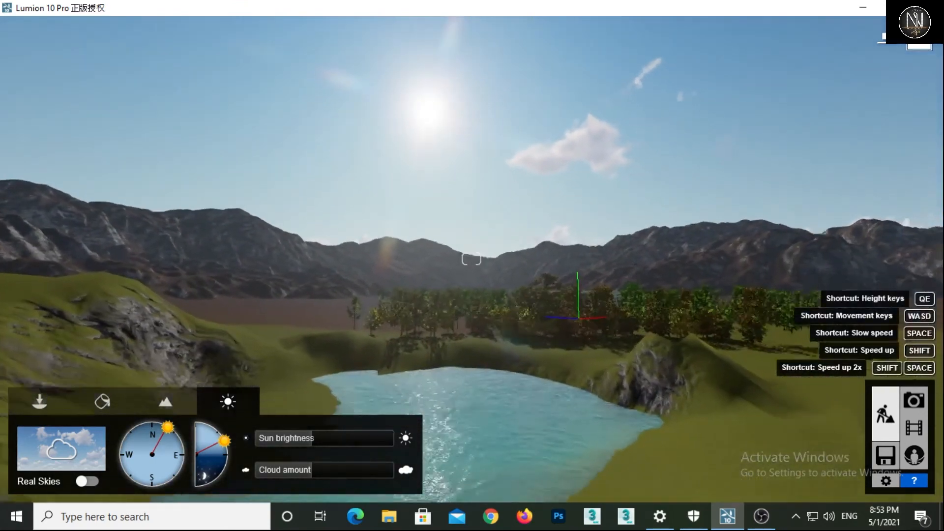
pyautogui.moveTo(413, 227); pyautogui.dragTo(416, 301, button='right')
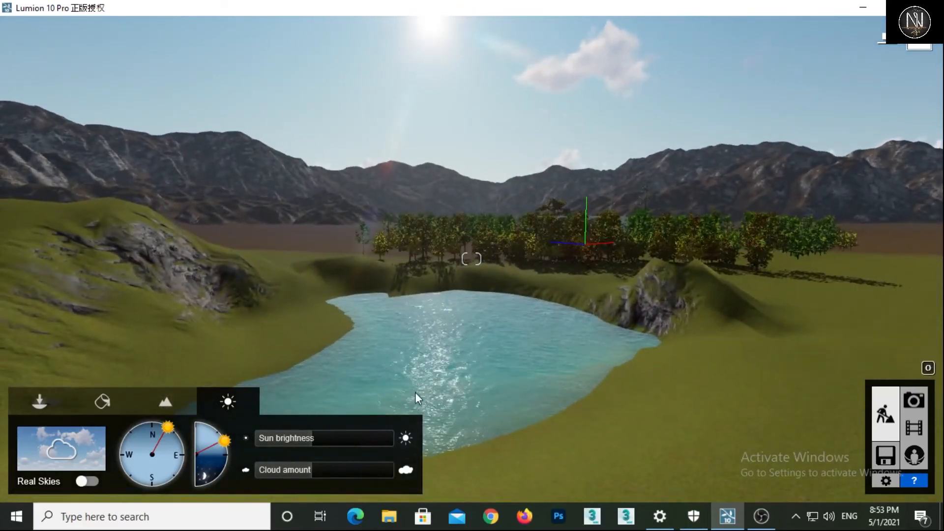
pyautogui.moveTo(340, 370); pyautogui.dragTo(333, 387, button='right')
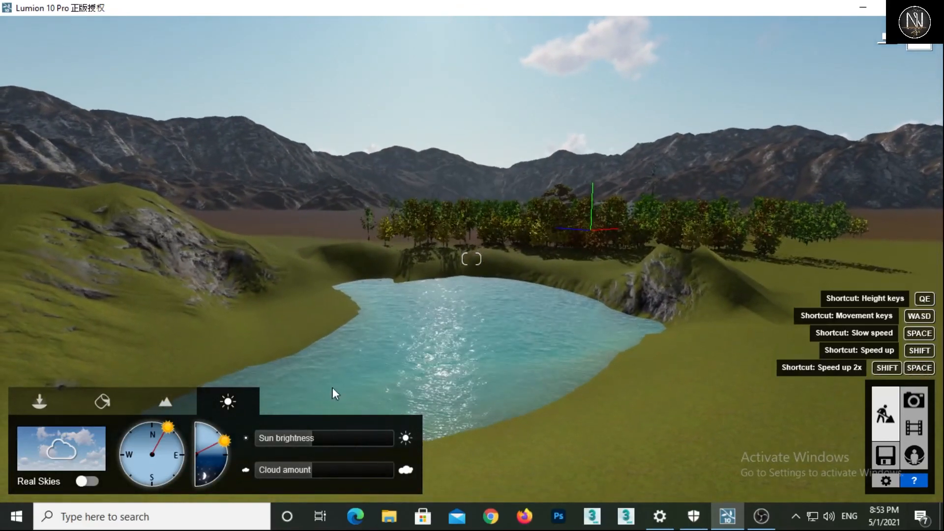
# Swing the sun direction round to the south and back to the northeast to compare the light on the lake
pyautogui.moveTo(164, 427); pyautogui.dragTo(160, 473)
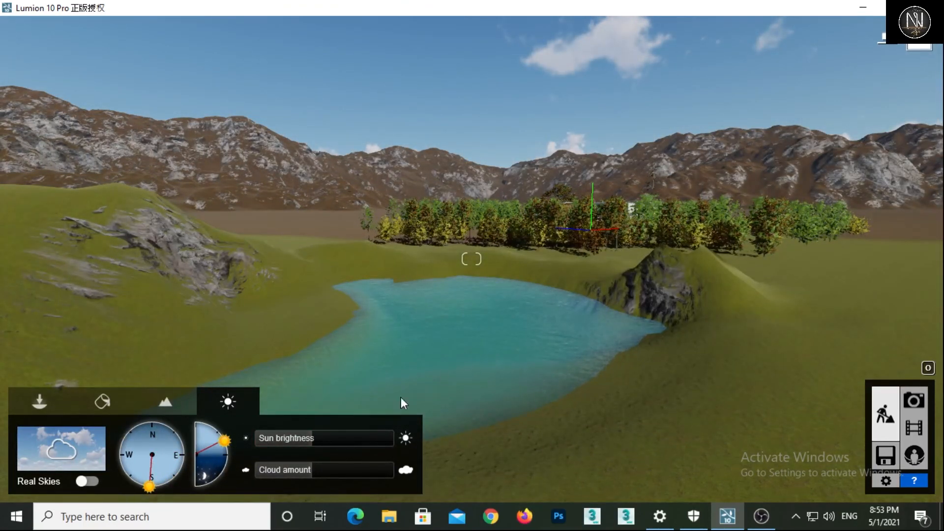
pyautogui.moveTo(150, 486)
pyautogui.mouseDown()
pyautogui.moveTo(180, 467)
pyautogui.moveTo(171, 418)
pyautogui.mouseUp()
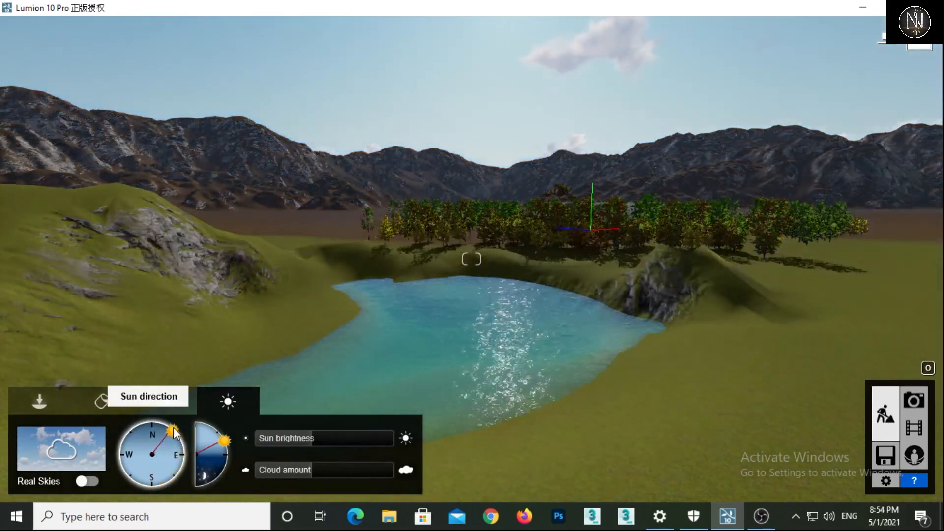